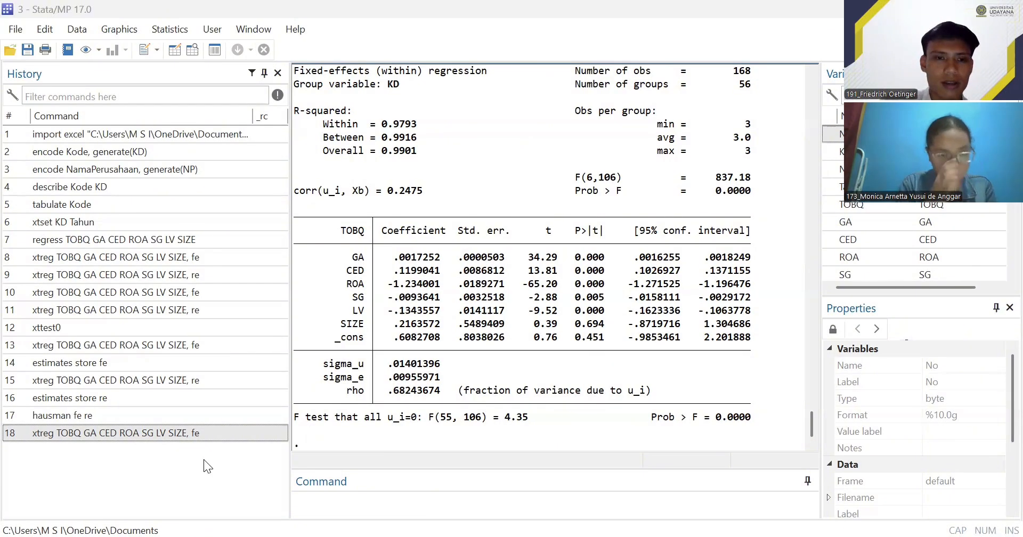
- Generate the residuals of the fixed-effects regression as a new variable e with predict e, res
left_click(334, 497)
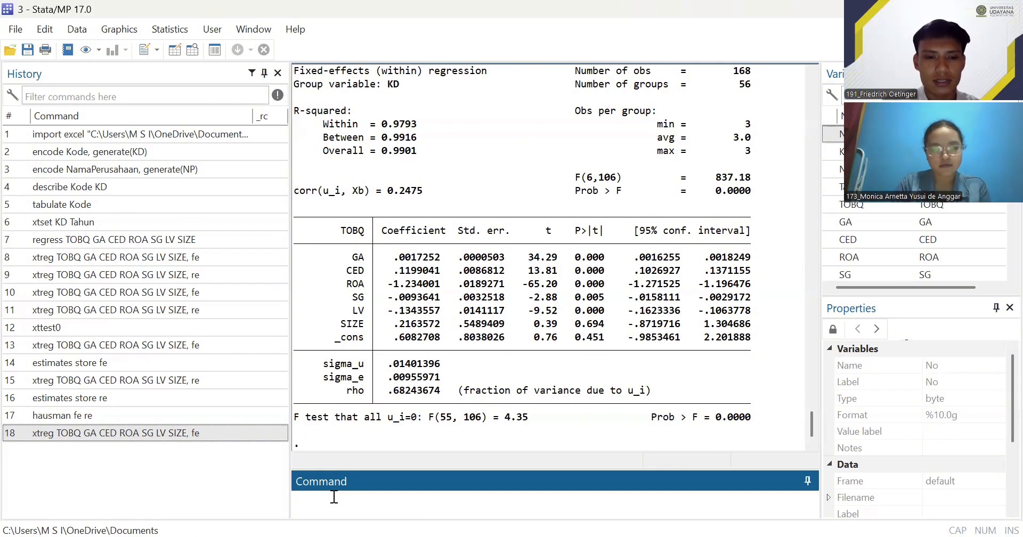
type("predict e")
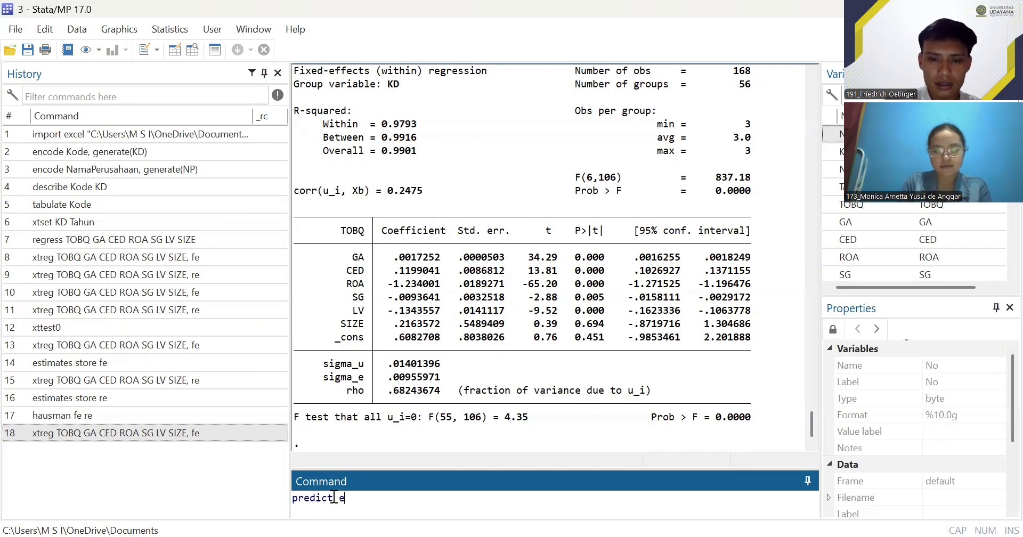
type(", res")
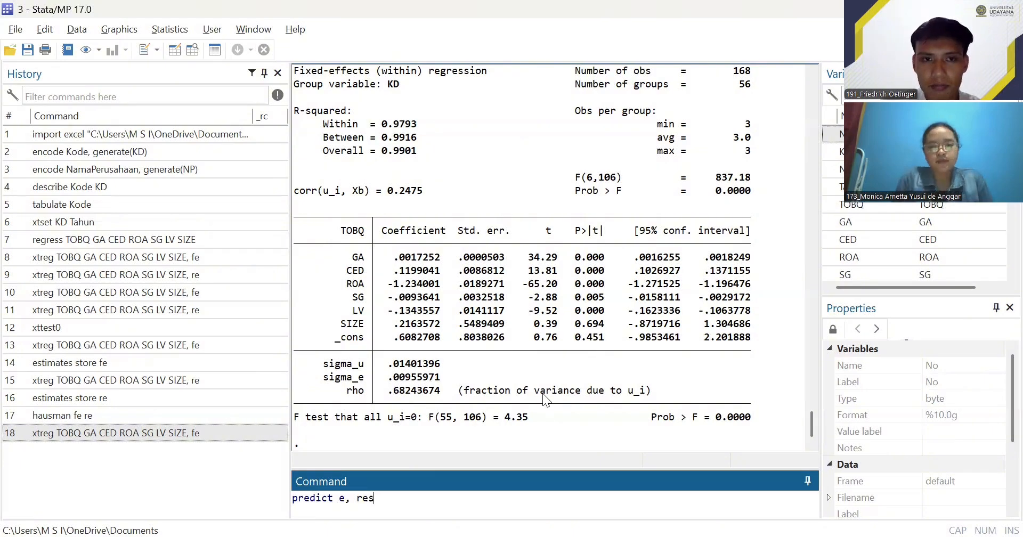
key("alt+Tab")
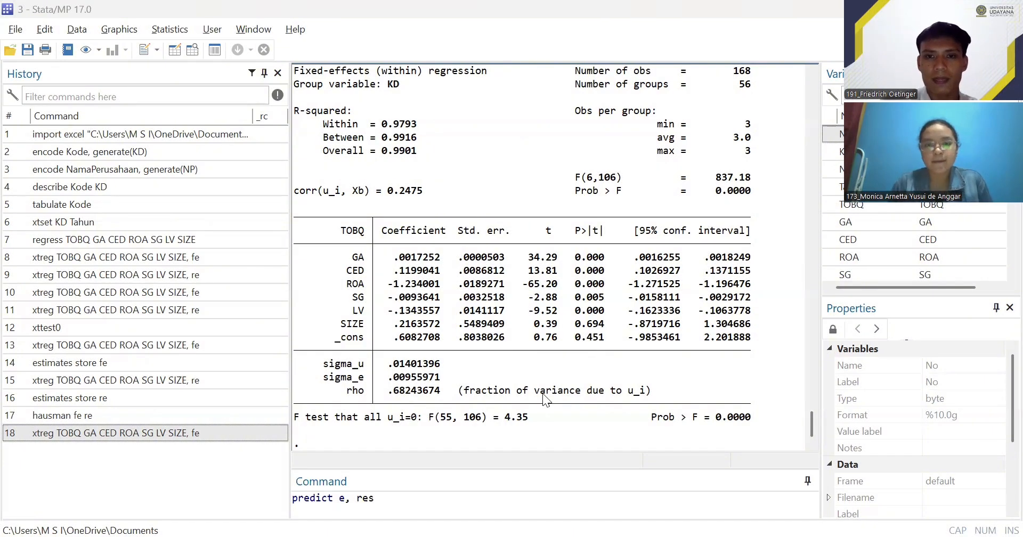
key("alt+Tab")
key("Return")
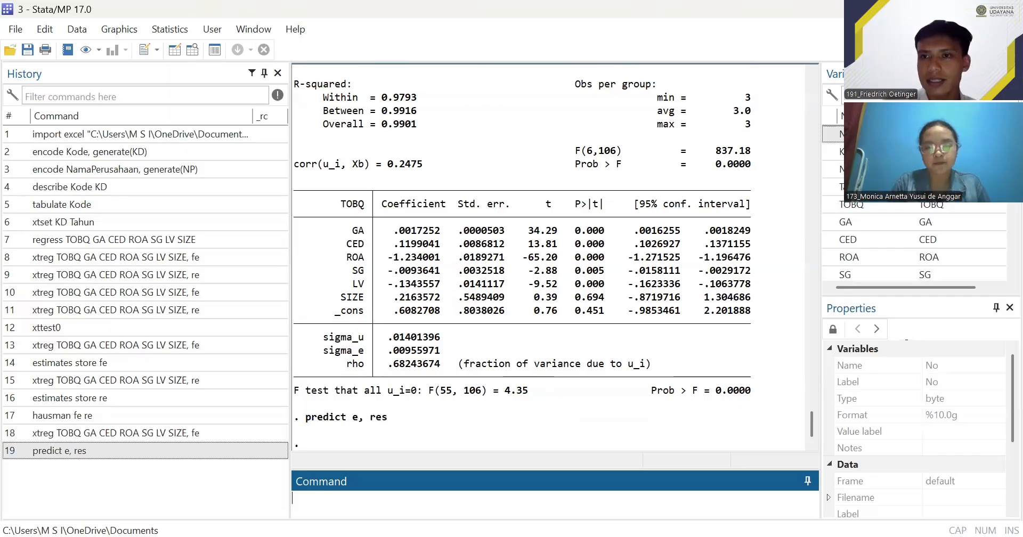
scroll(916, 229, "down", 3)
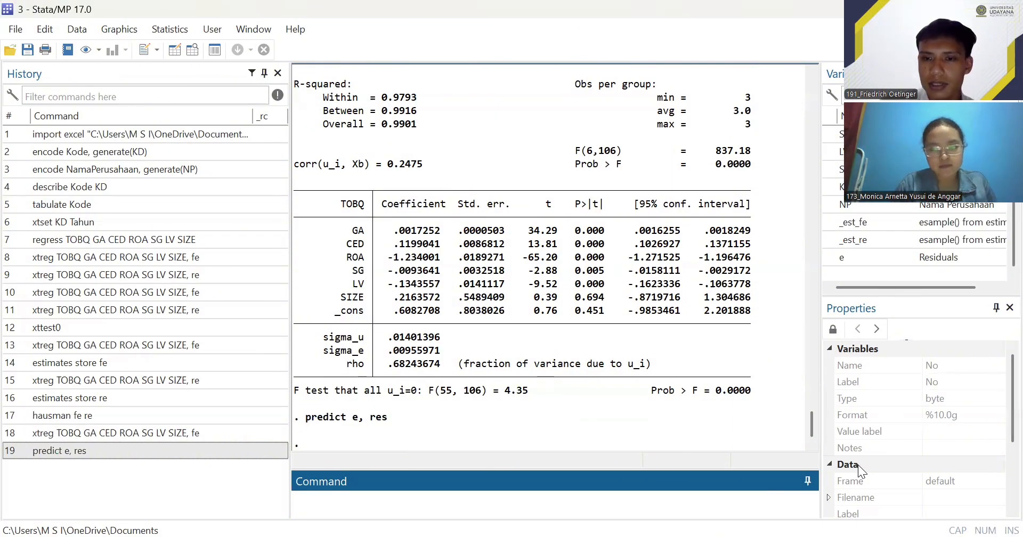
- Run the Shapiro-Wilk normality test on the residual variable with swilk e
left_click(386, 481)
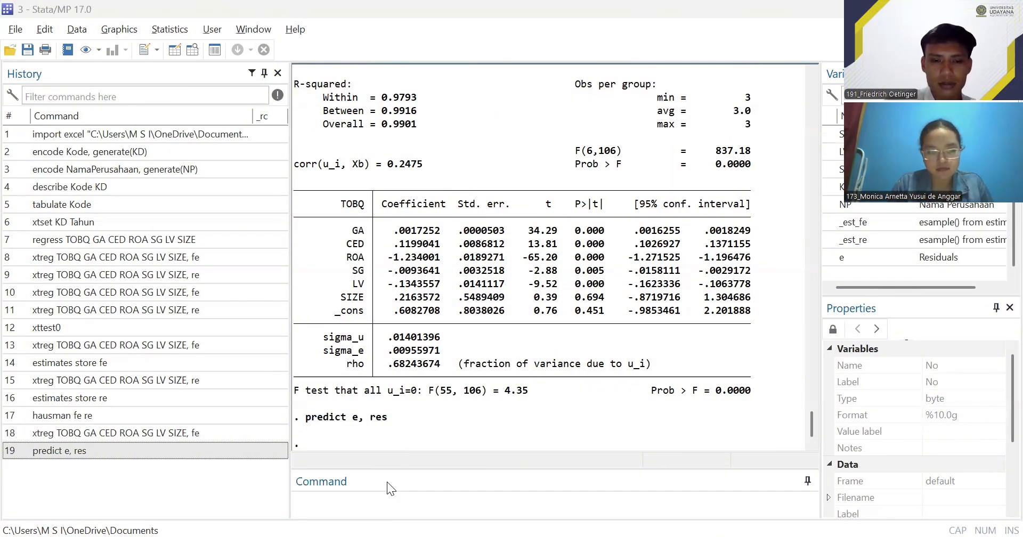
type("swilk")
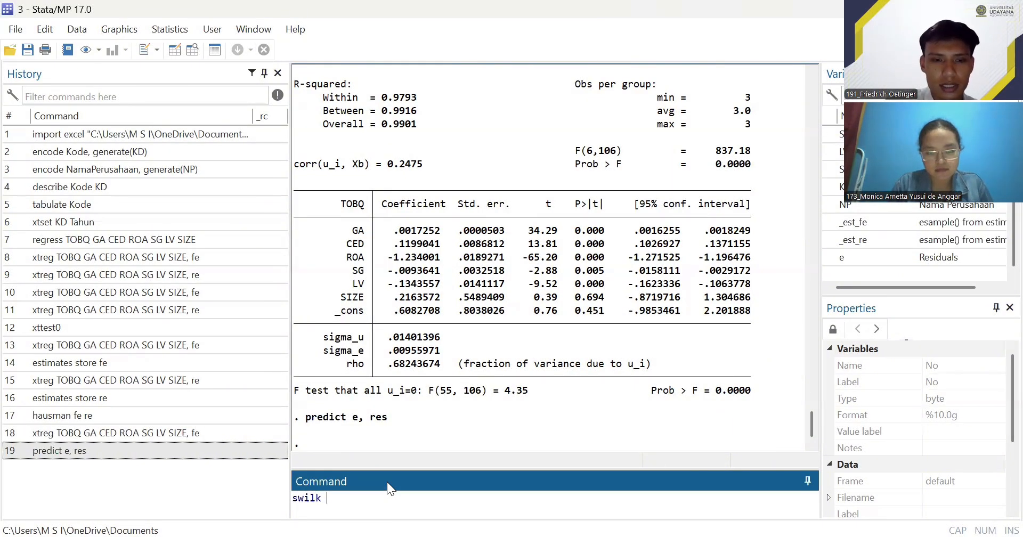
type(" e")
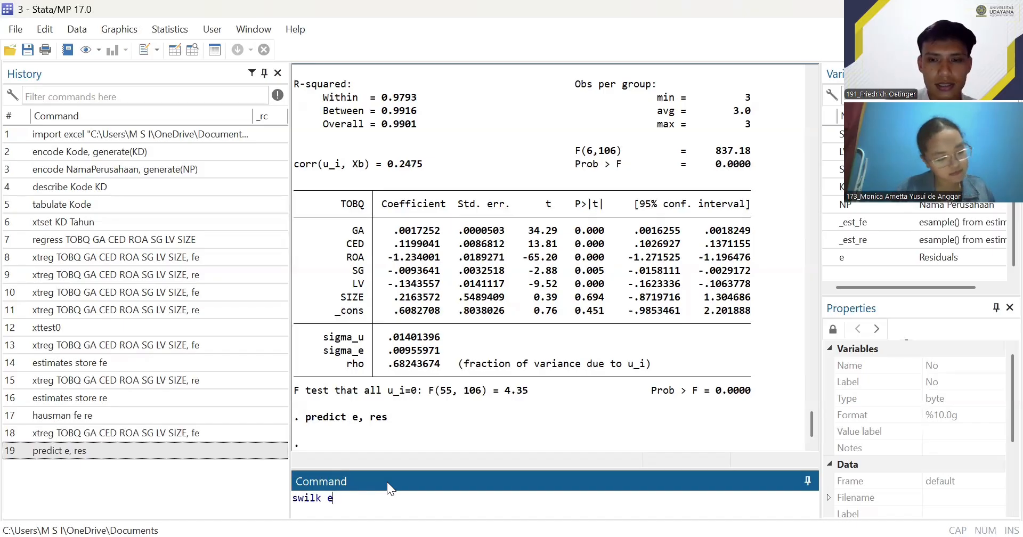
key("Return")
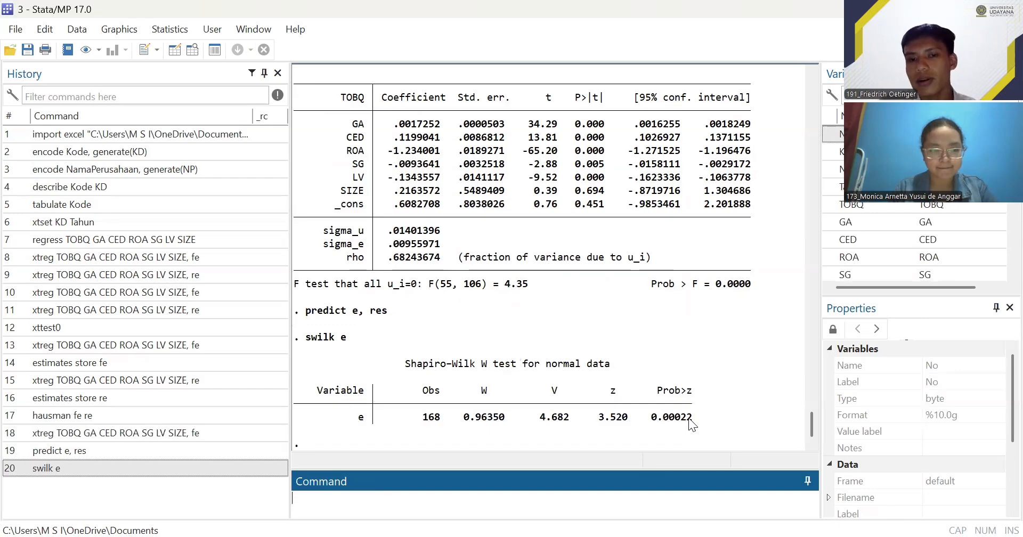
- Rerun the fixed-effects regression xtreg TOBQ GA CED ROA SG LV SIZE, fe and check multicollinearity with vif, uncentered
left_click(508, 373)
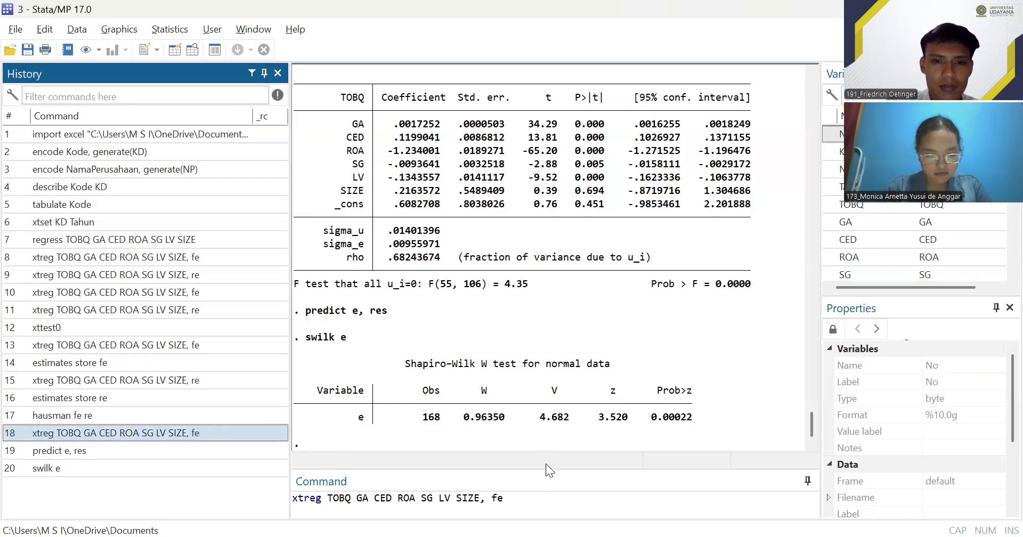
key("Return")
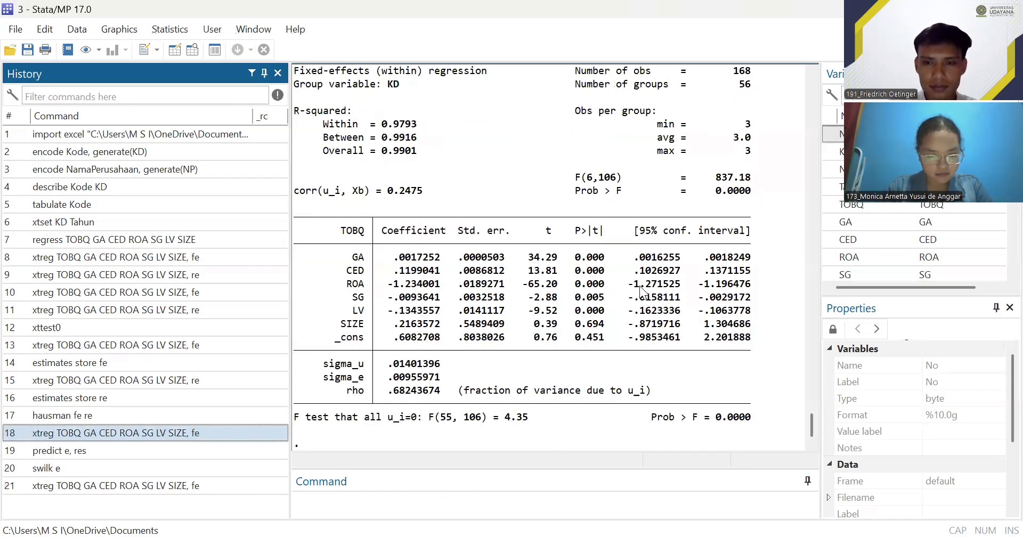
left_click(343, 502)
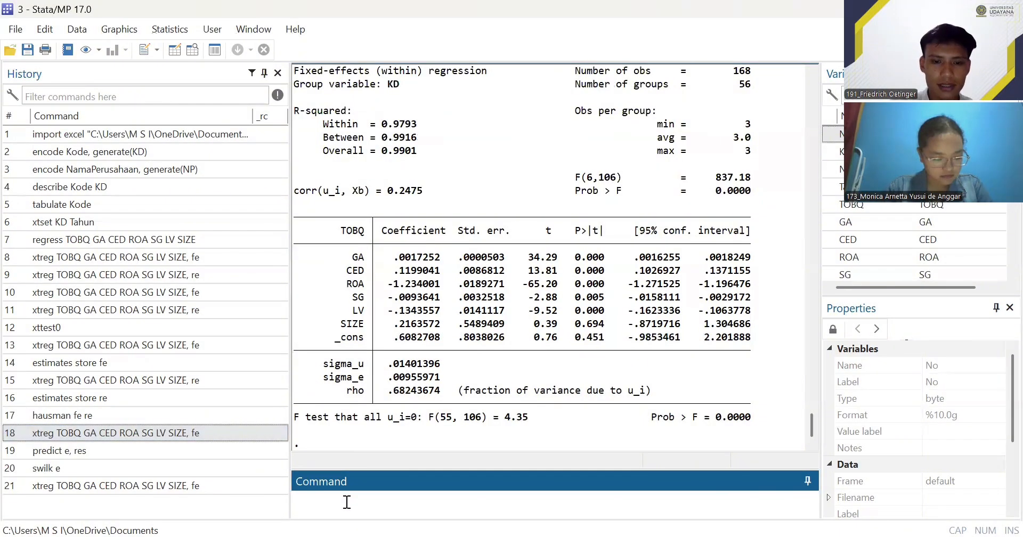
type("vif")
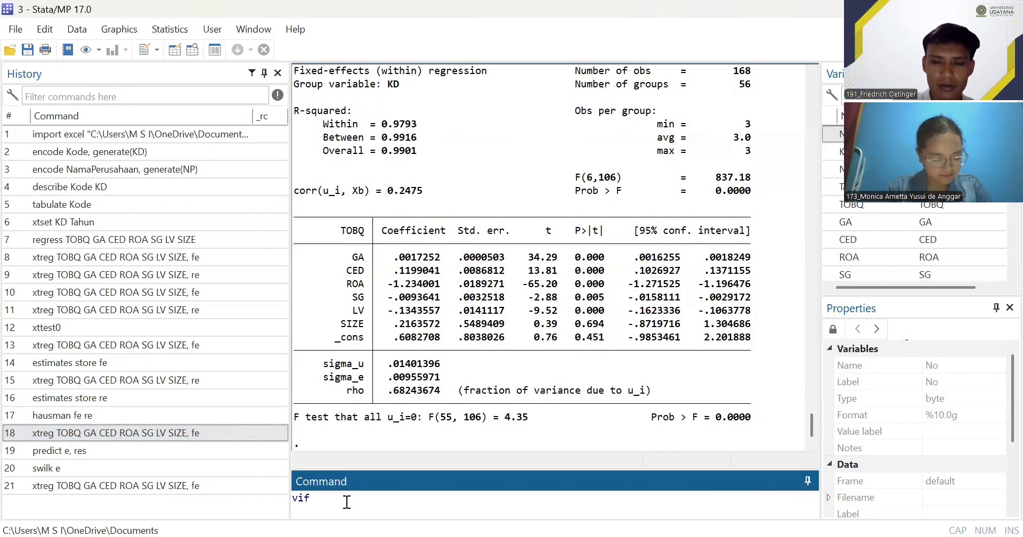
type(",")
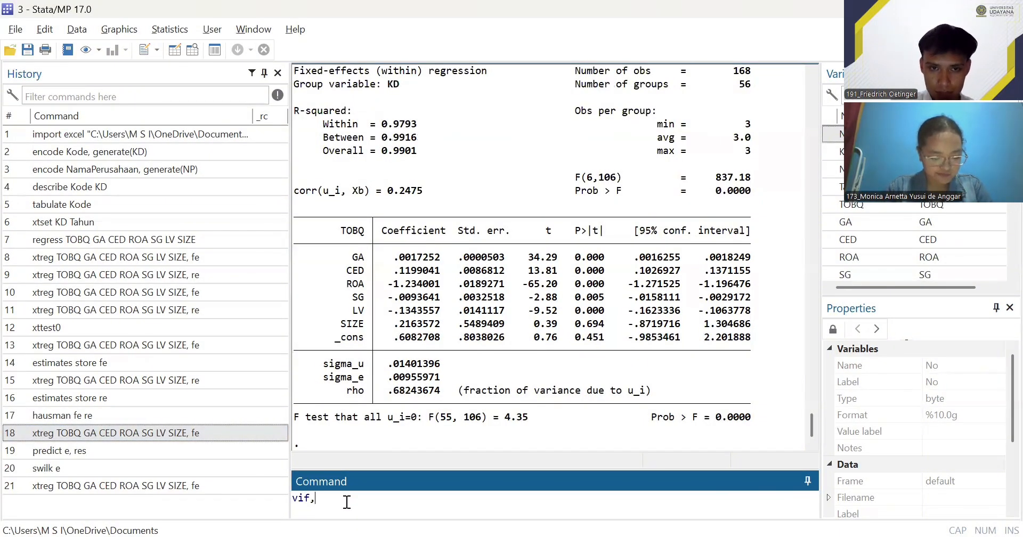
key("alt+Tab")
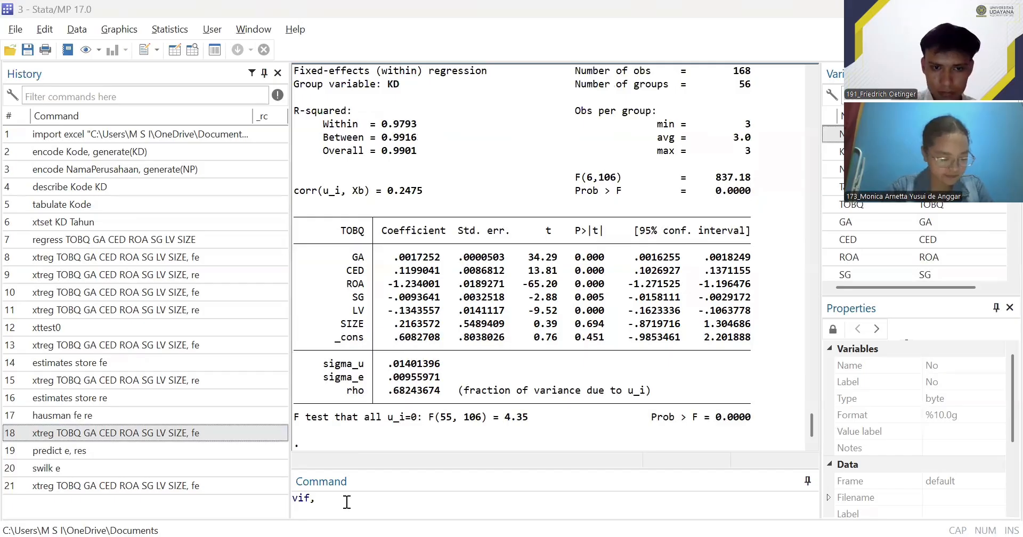
left_click(347, 502)
type("unce")
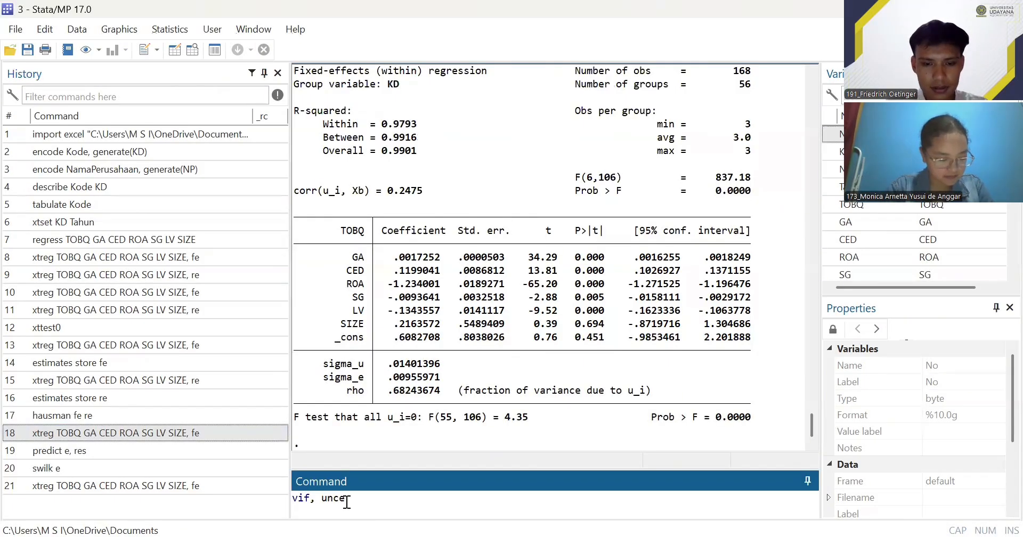
type("ntered")
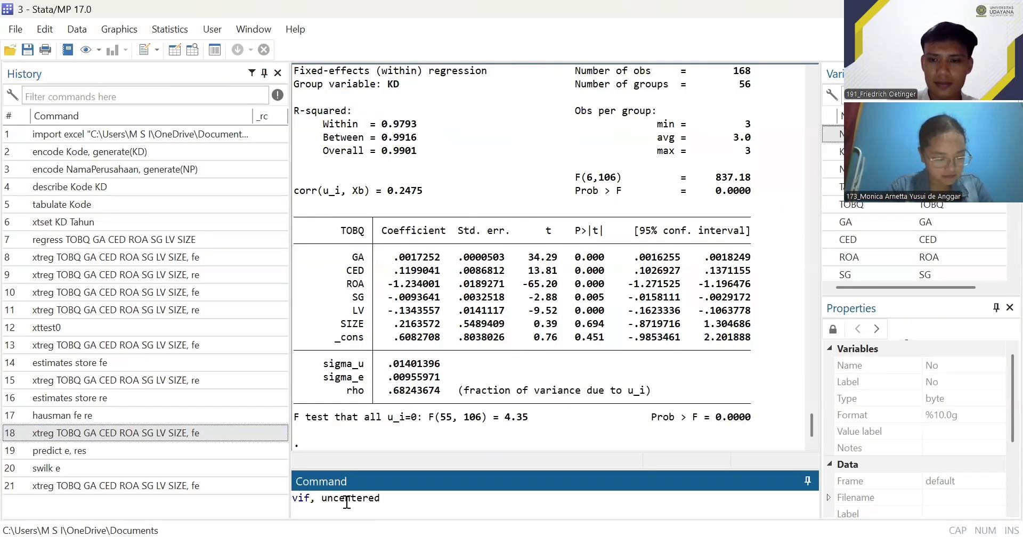
key("Return")
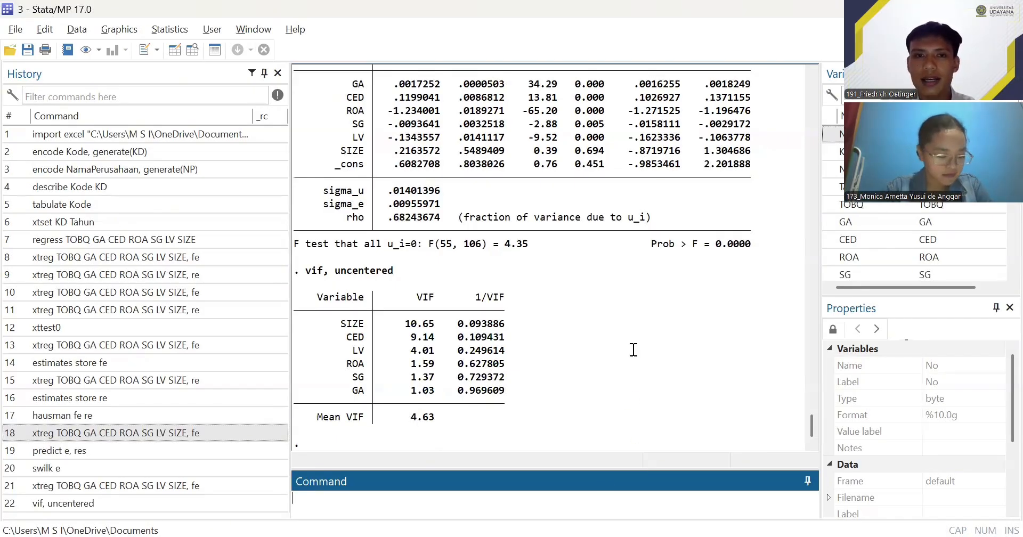
- Examine the VIF and 1/VIF values in the multicollinearity table, especially the VIF of SIZE
key("alt+Tab")
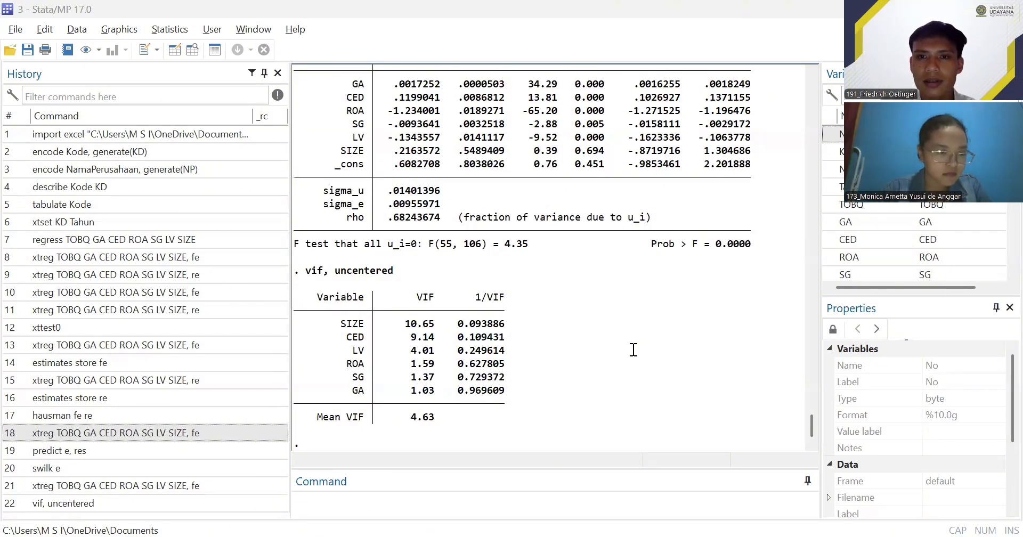
double_click(487, 390)
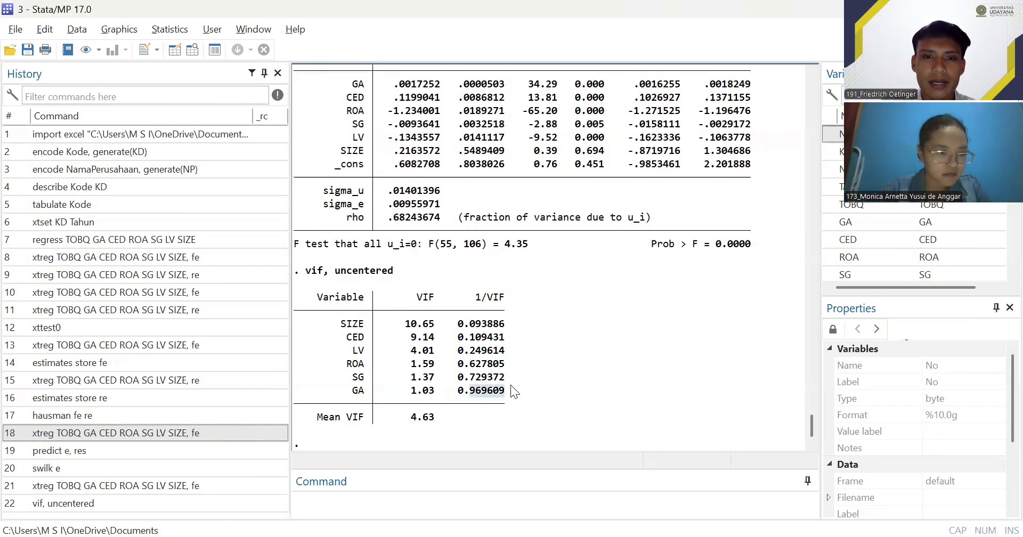
left_click(481, 390)
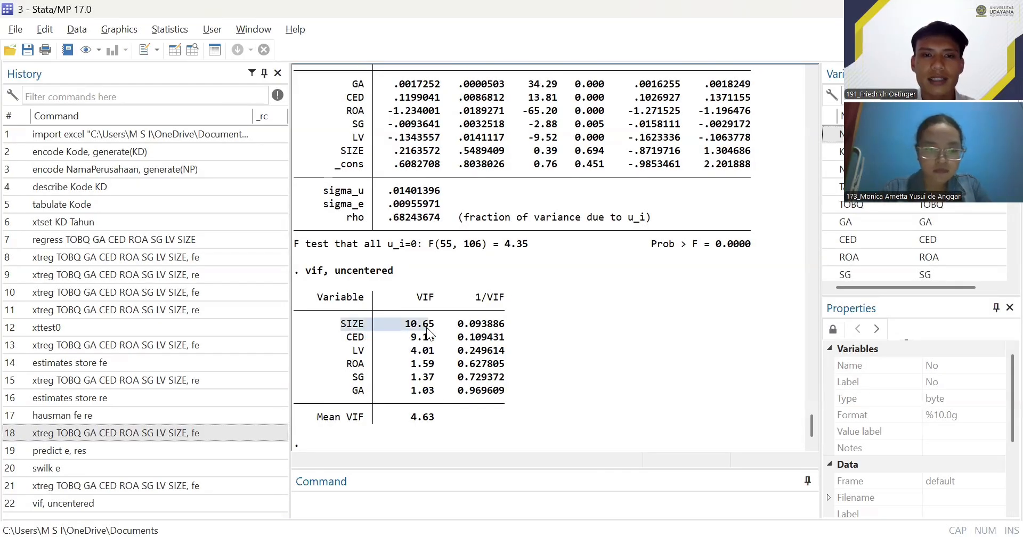
left_click(458, 323)
left_click_drag(409, 324, 440, 327)
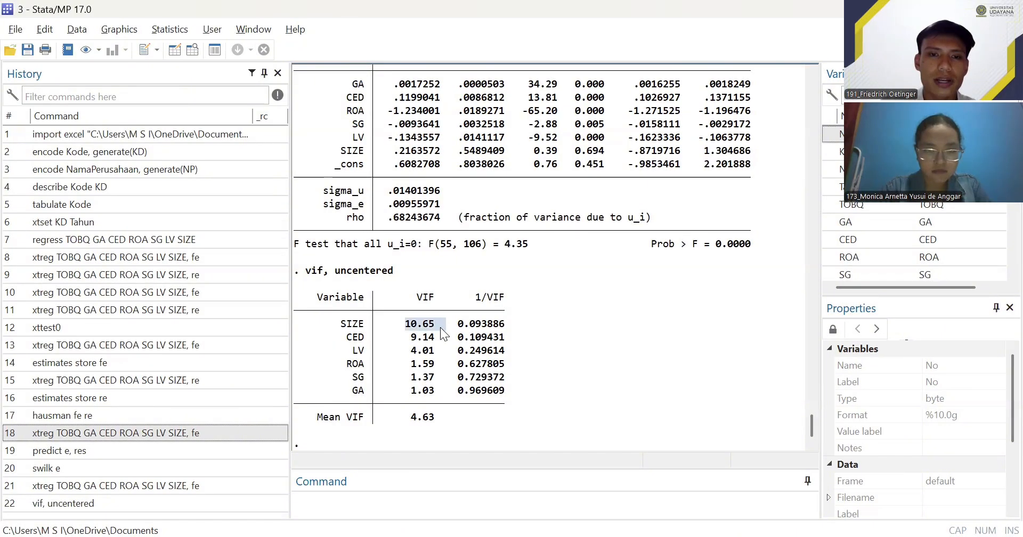
left_click(608, 339)
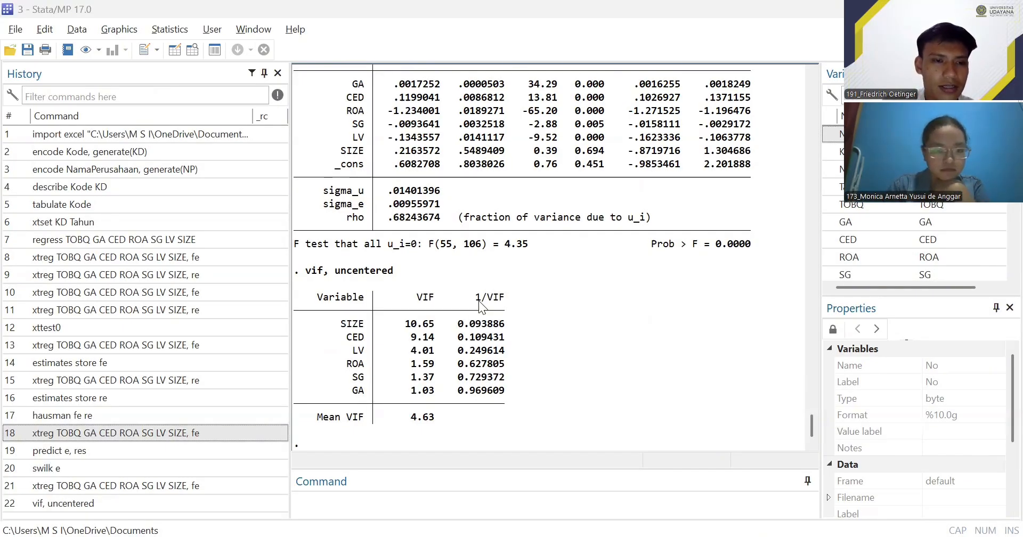
- Compute the mean of SIZE with summarize SIZE, meanonly
left_click(392, 500)
type("summarize SIZE, meanonly")
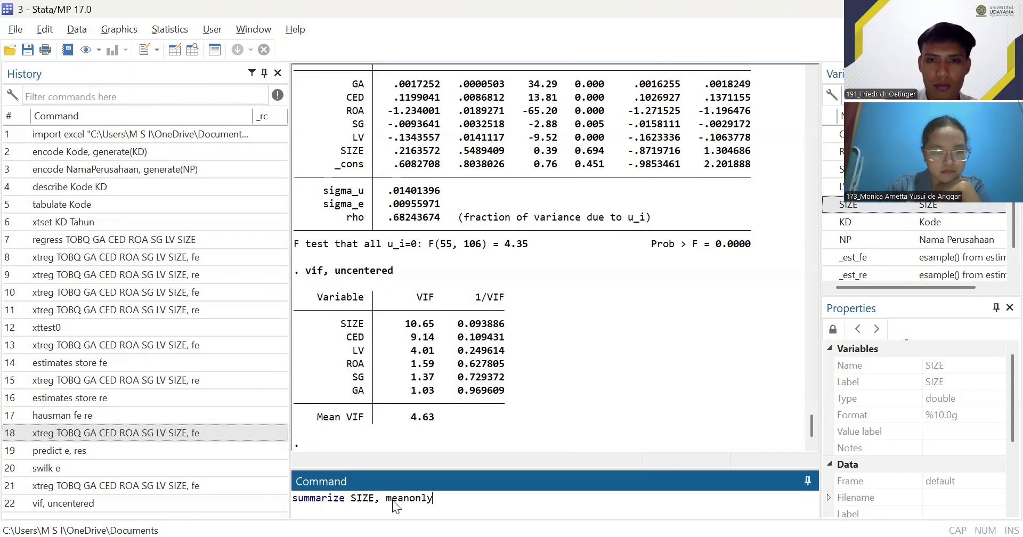
key("alt+Tab")
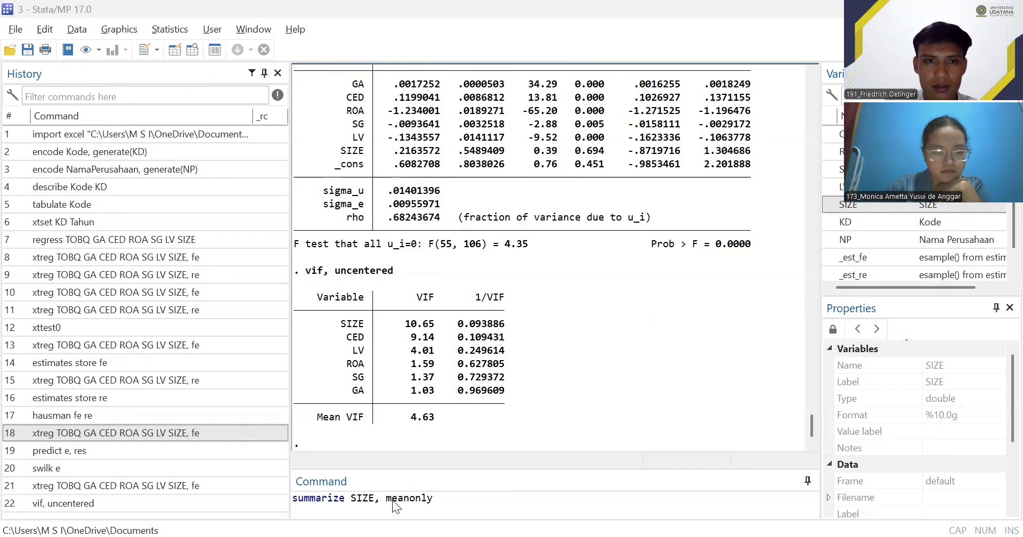
left_click(309, 487)
key("Return")
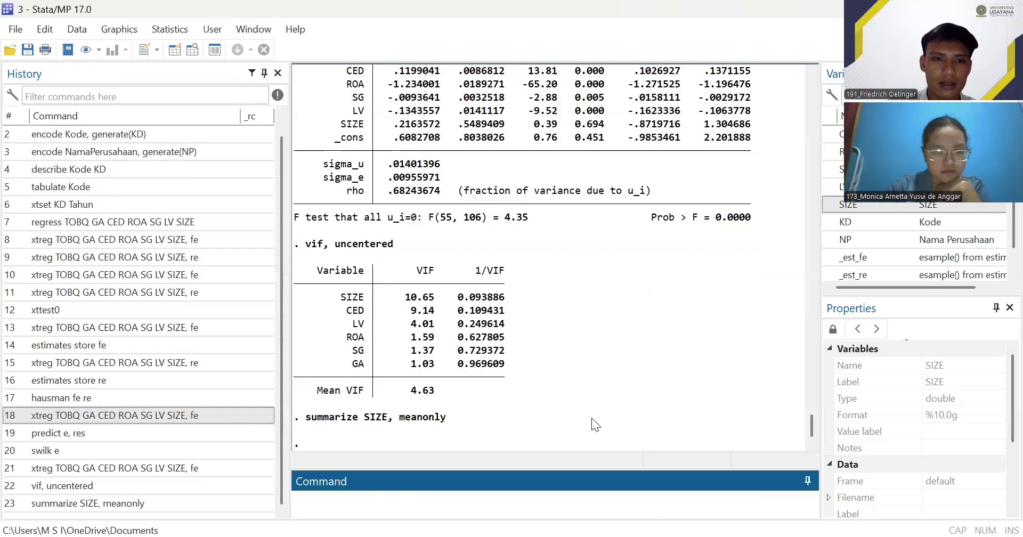
- Create the mean-centred variable SIZE_c with gen SIZE_c=SIZE-r(mean) and select it in the variable list
scroll(871, 227, "down", 1)
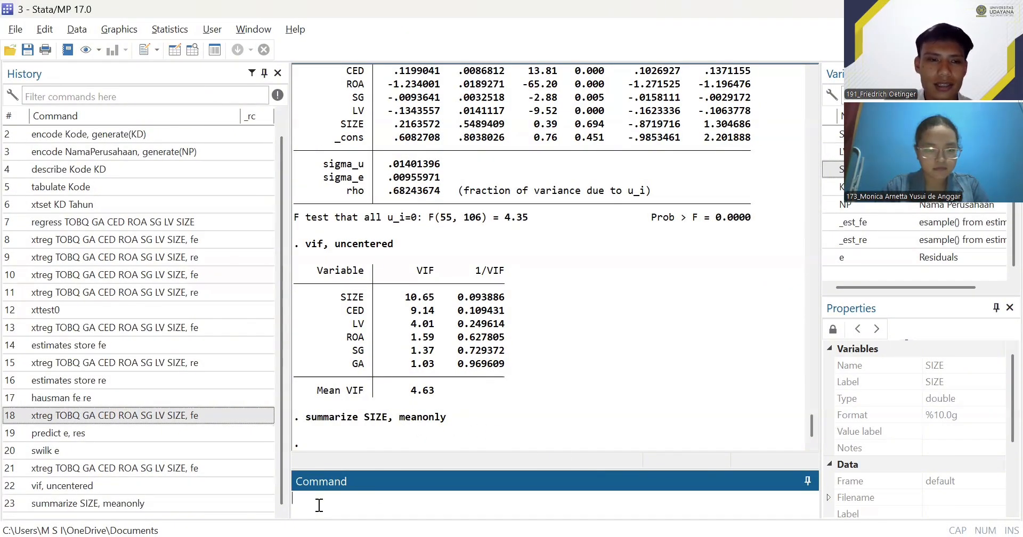
type("gen SIZE_c=SIZE-r(mean)")
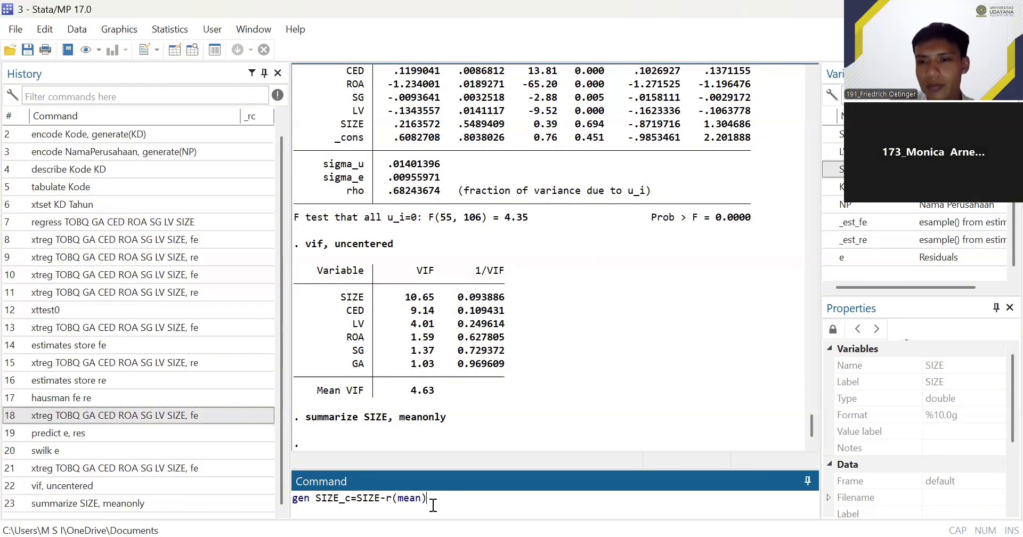
key("Return")
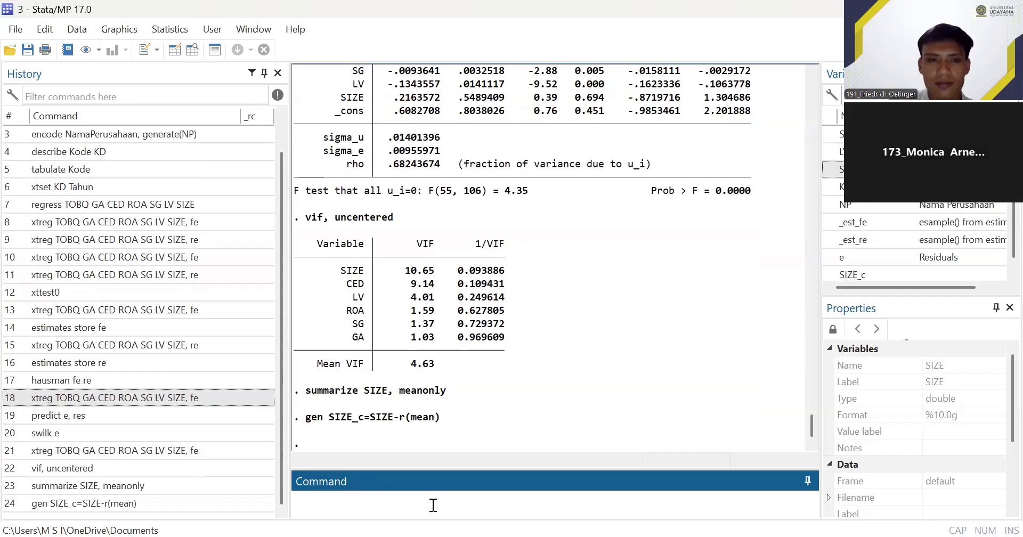
scroll(870, 253, "down", 1)
left_click(859, 257)
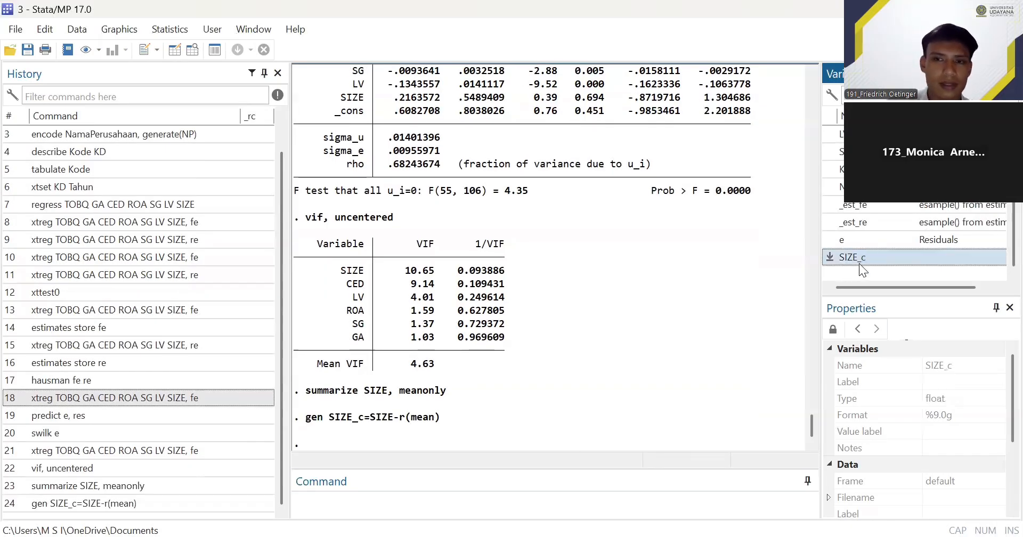
- Run the fixed-effects regression with the mean-centred size variable: xtreg TOBQ GA CED ROA SG LV SIZE_c , fe
left_click(345, 492)
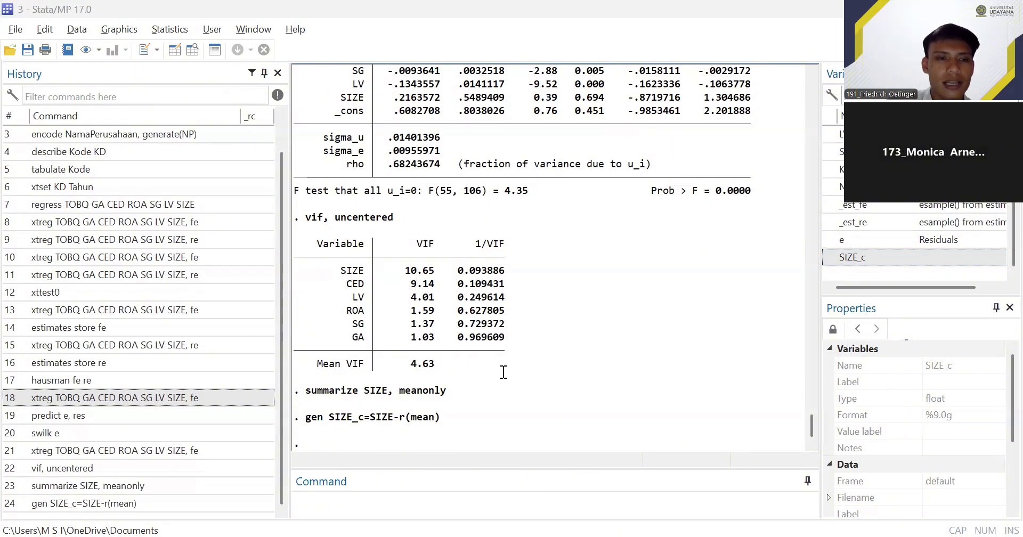
left_click(326, 497)
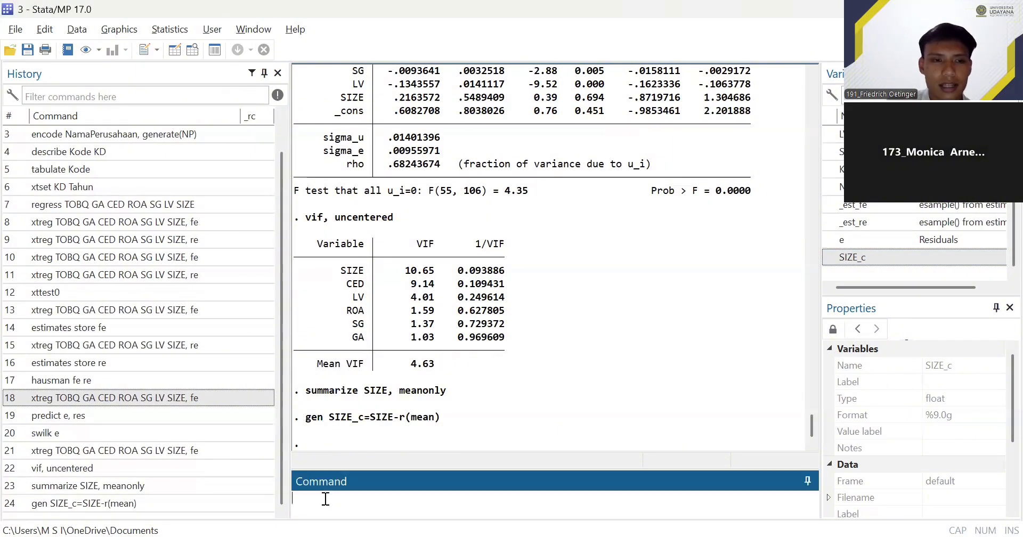
type("xtreg")
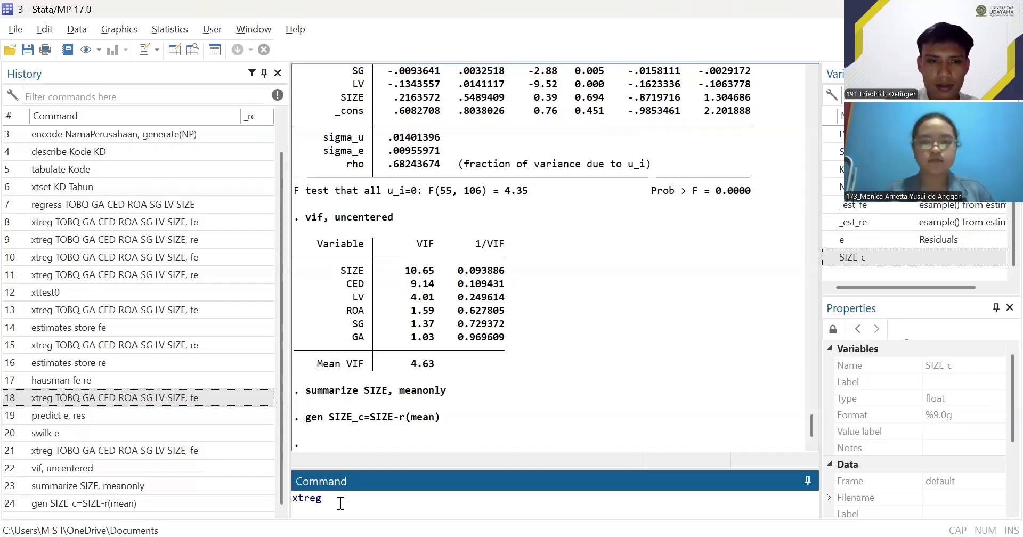
key("alt+Tab")
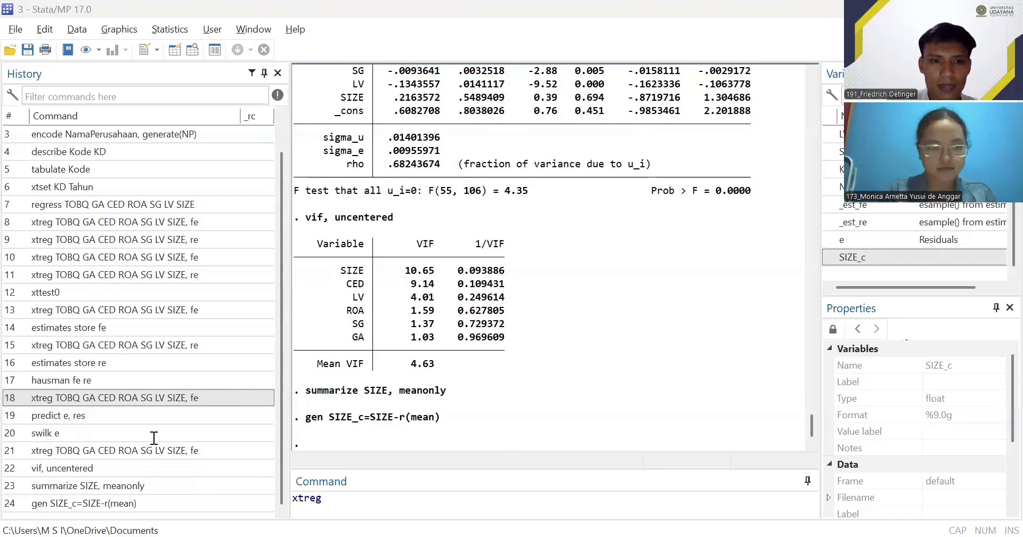
key("alt+Tab")
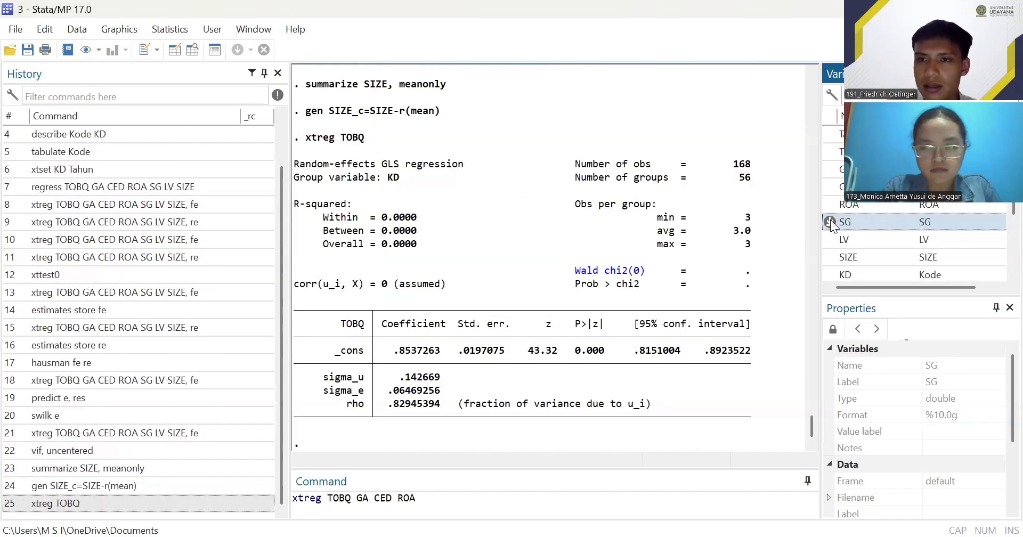
left_click(830, 220)
left_click(830, 238)
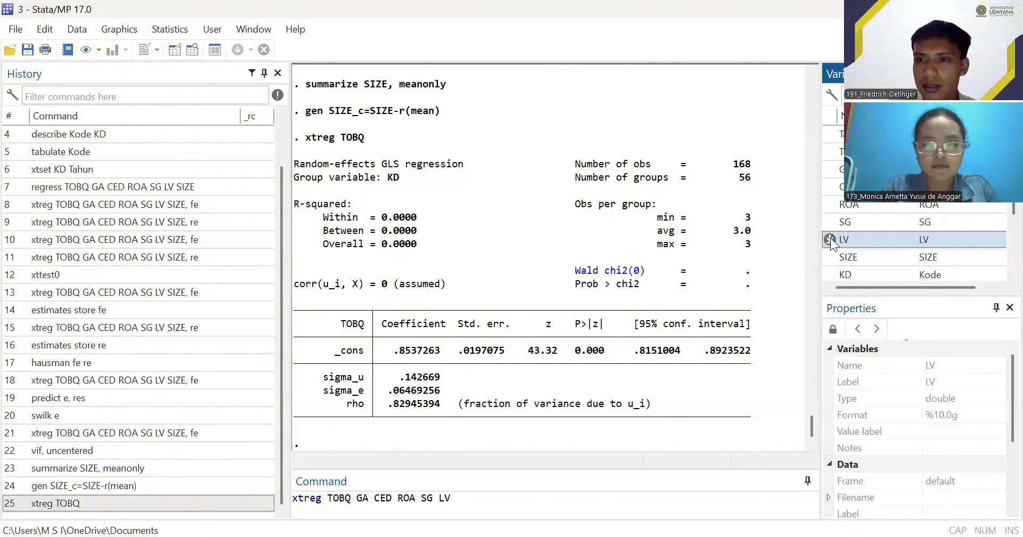
scroll(876, 240, "down", 1)
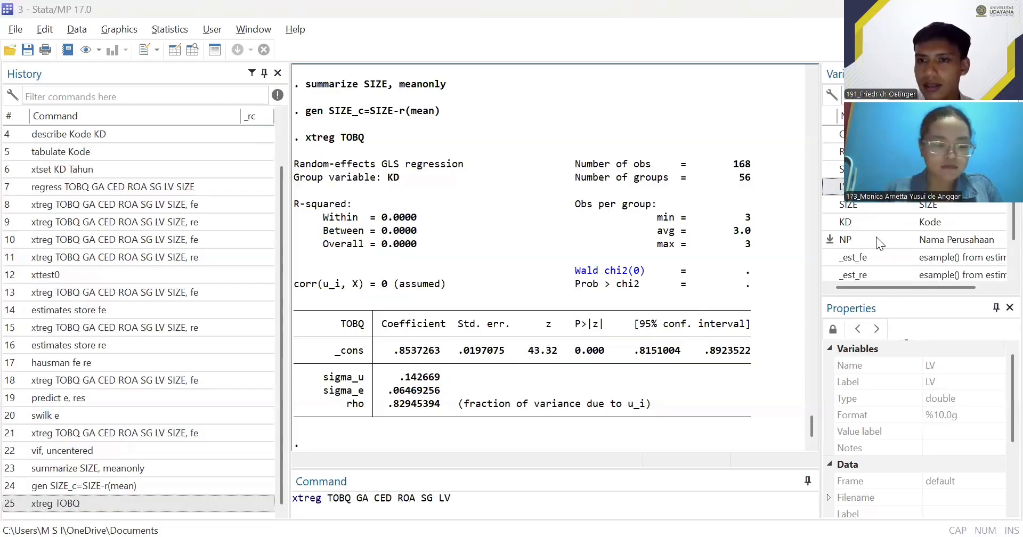
scroll(852, 245, "down", 1)
left_click(828, 256)
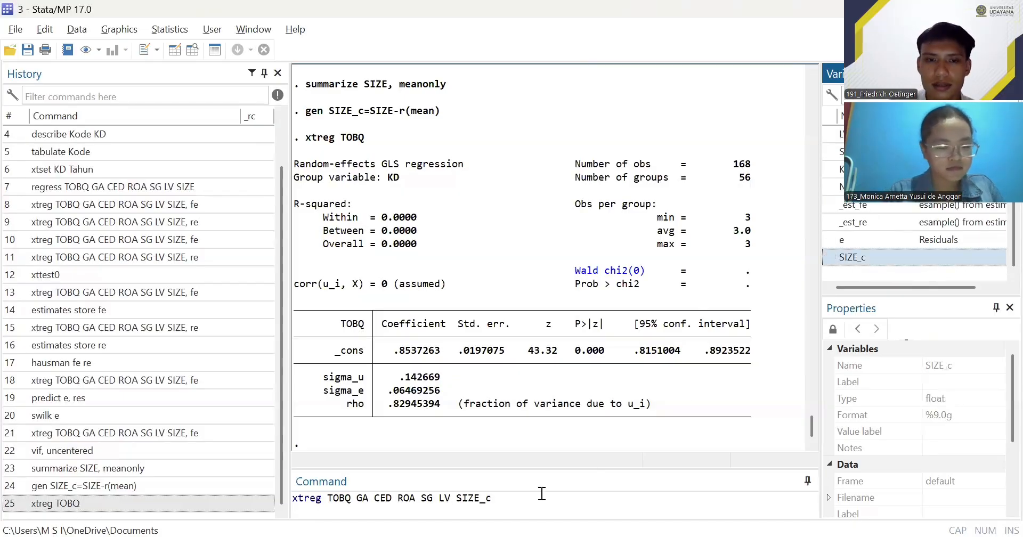
left_click(522, 499)
type(",")
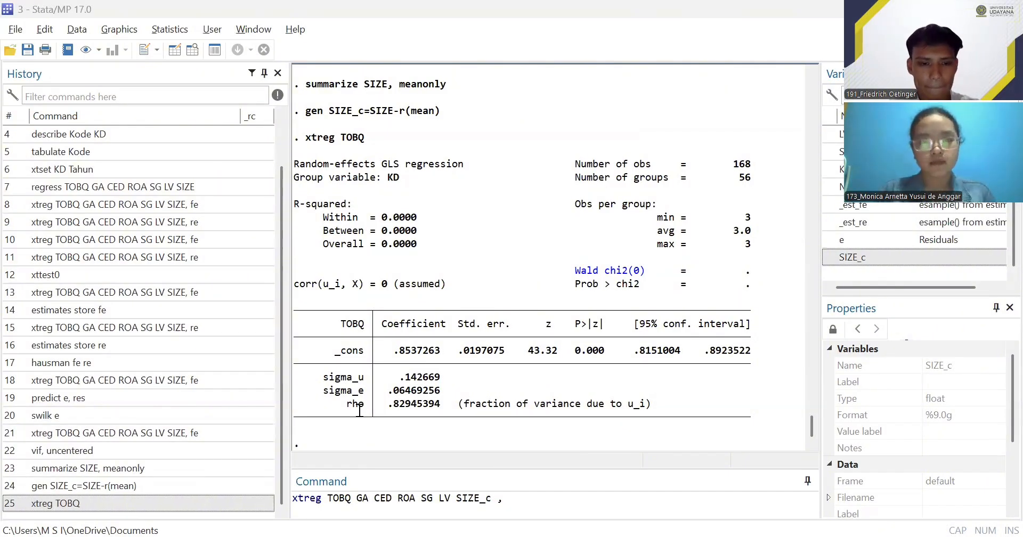
left_click(331, 402)
type("fe")
key("Return")
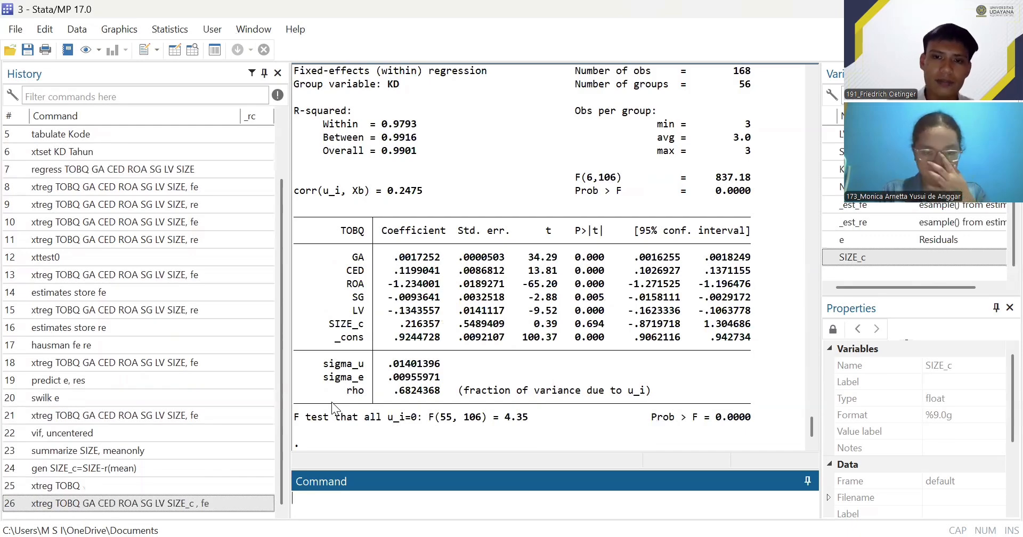
- Examine the fixed-effects regression output that uses SIZE_c, from the command line down to the coefficient table and F test
scroll(594, 353, "up", 2)
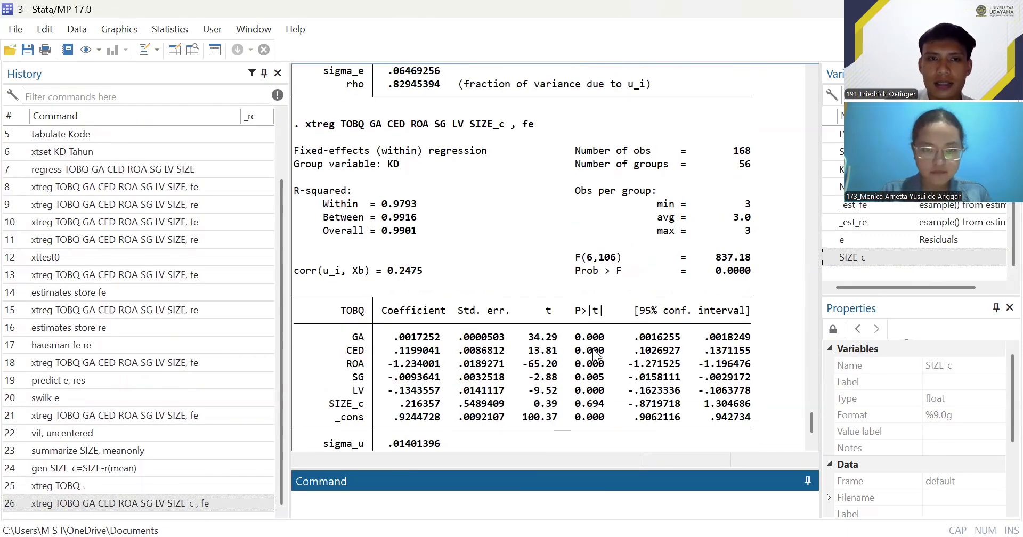
scroll(595, 354, "up", 2)
scroll(552, 270, "down", 5)
scroll(491, 152, "up", 3)
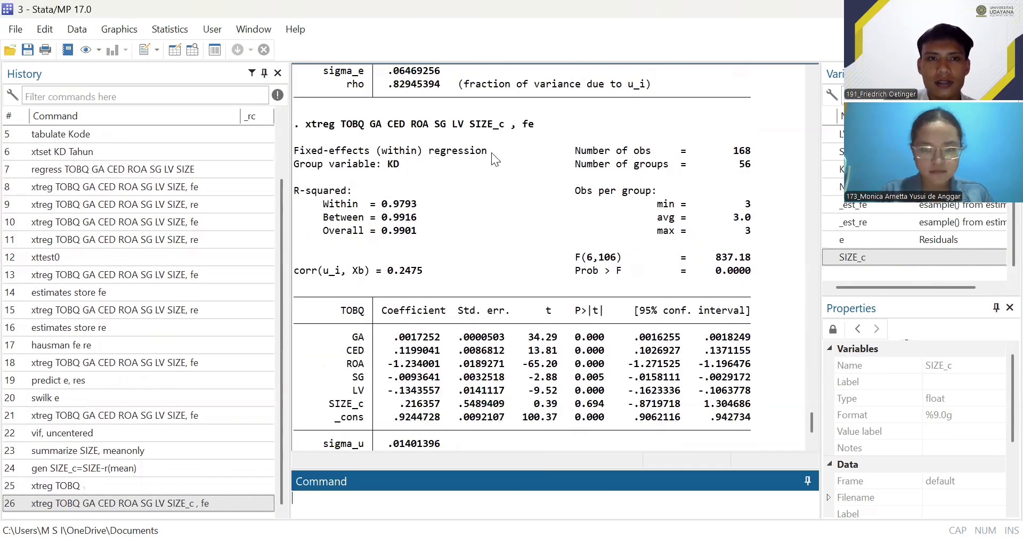
scroll(402, 178, "down", 2)
scroll(461, 243, "up", 3)
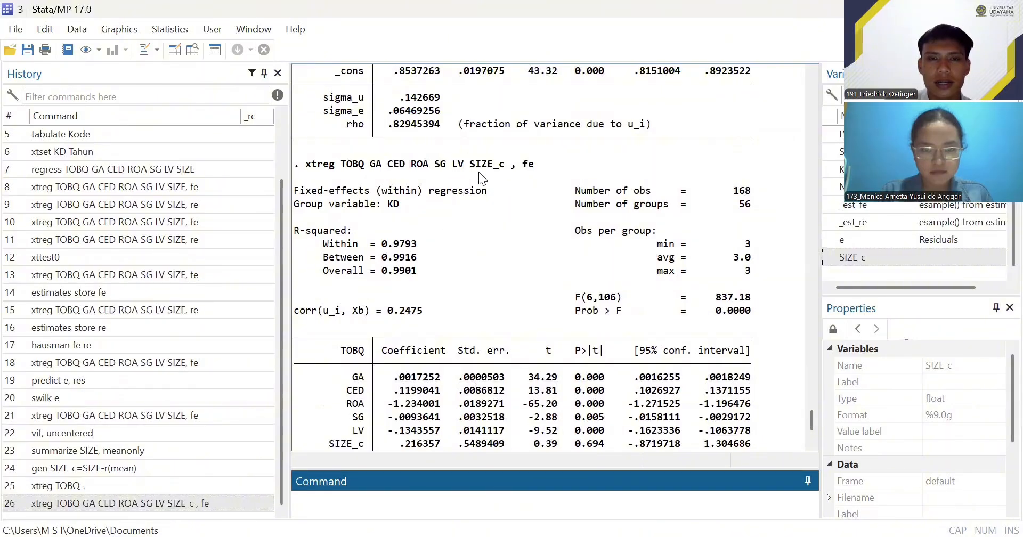
scroll(503, 168, "down", 3)
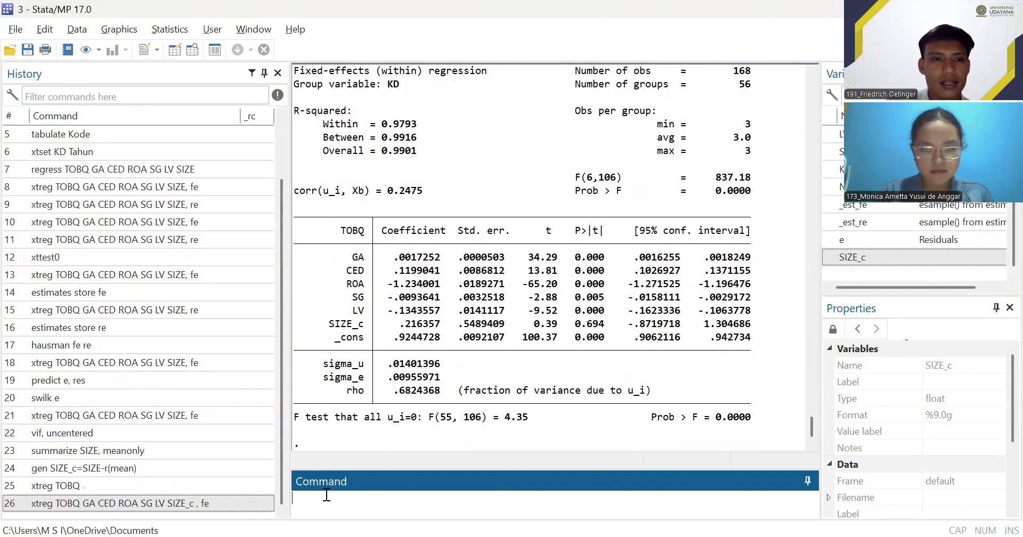
- Recheck multicollinearity of the SIZE_c regression with vif, uncentered
key("alt+Tab")
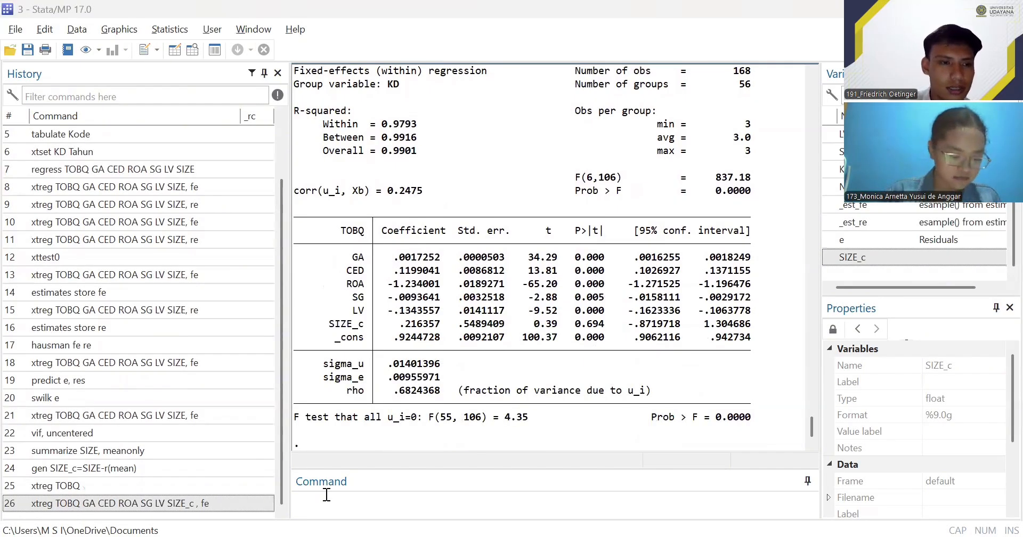
left_click(85, 434)
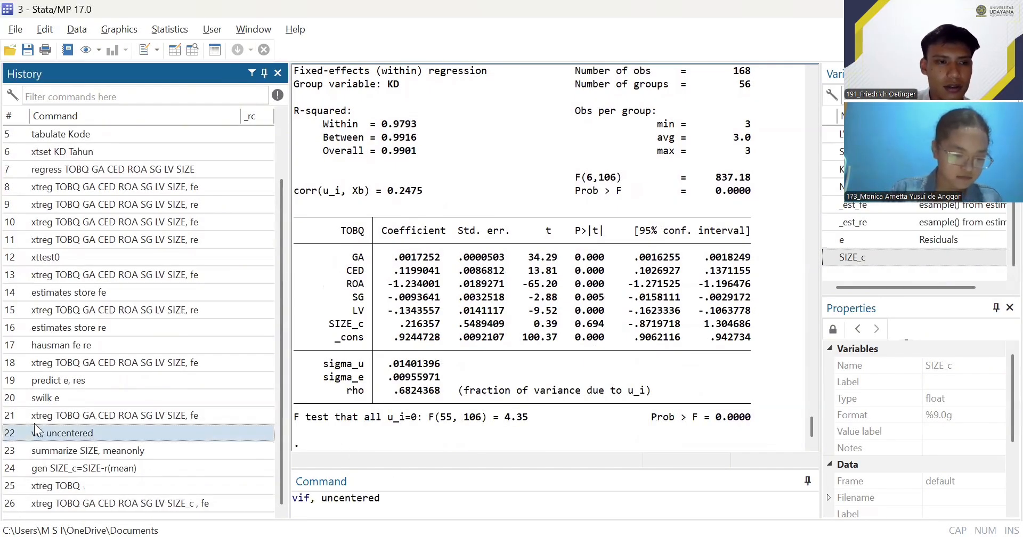
left_click(401, 499)
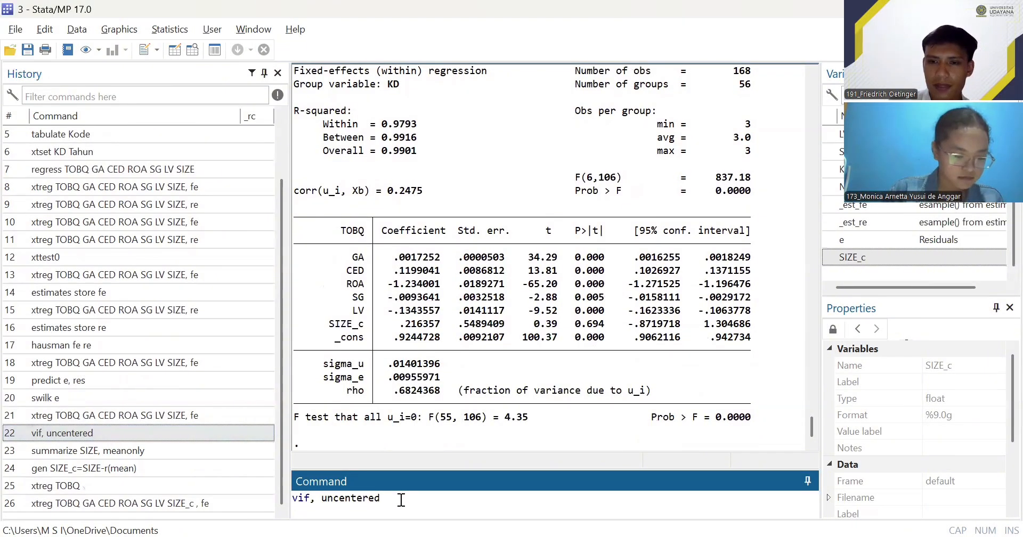
key("Return")
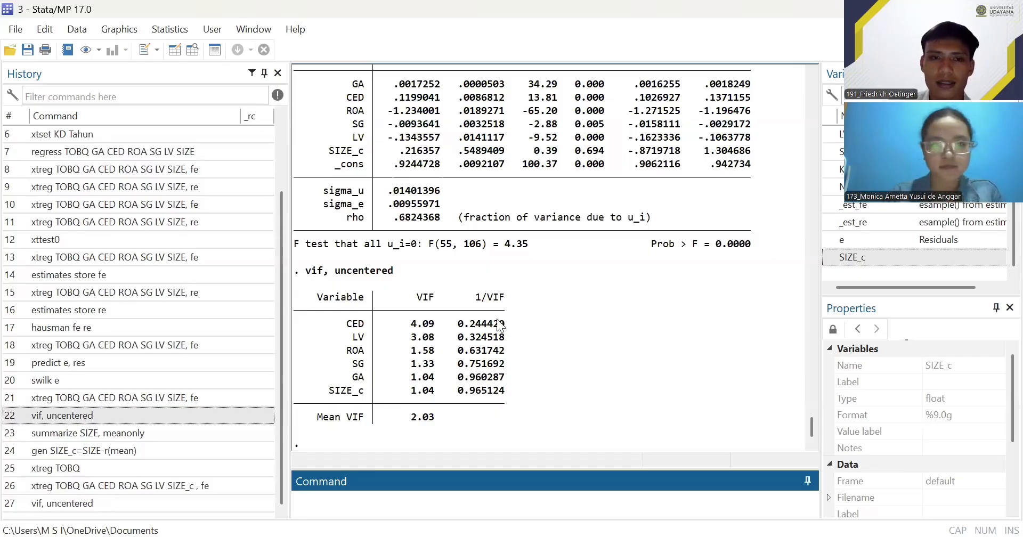
key("alt+Tab")
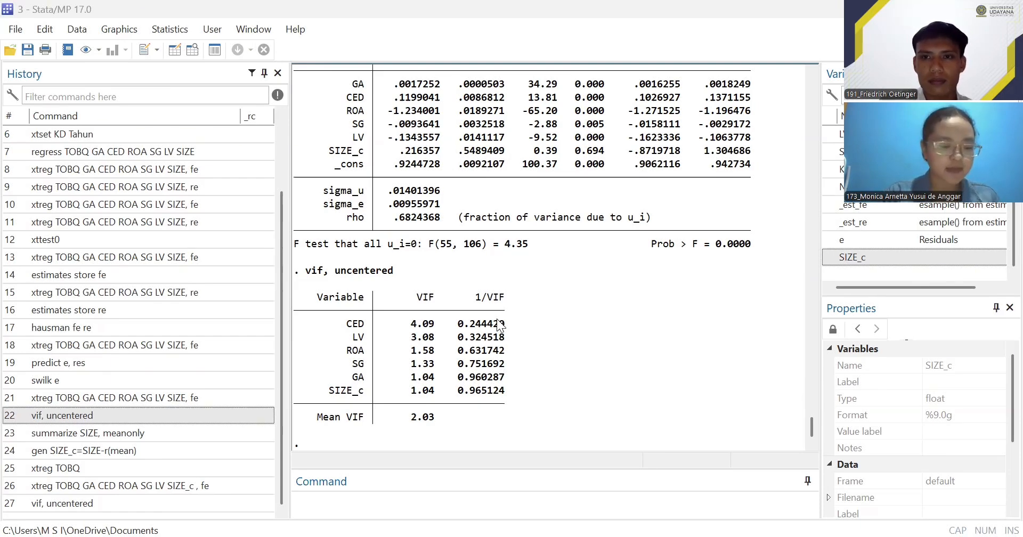
left_click(697, 266)
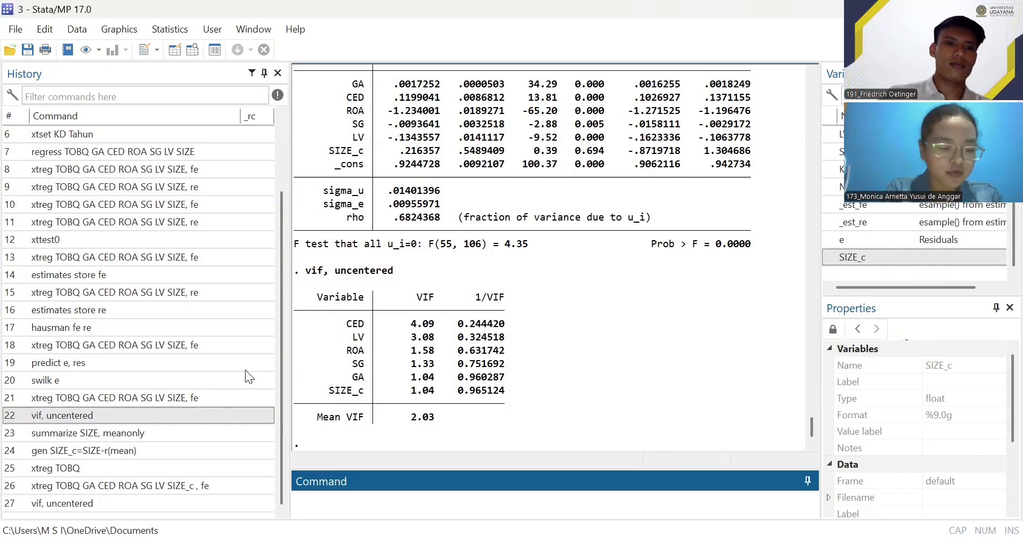
left_click(172, 502)
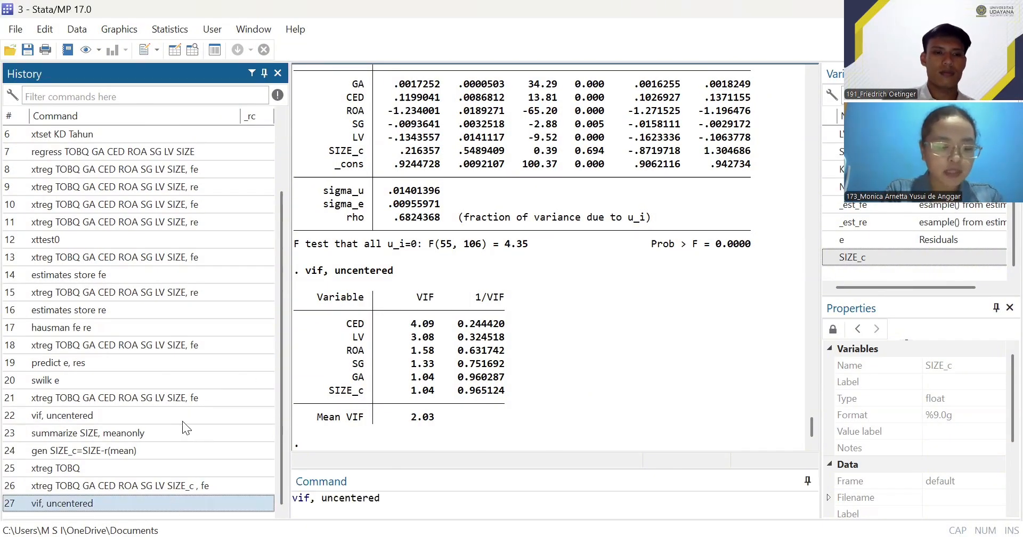
left_click(404, 497)
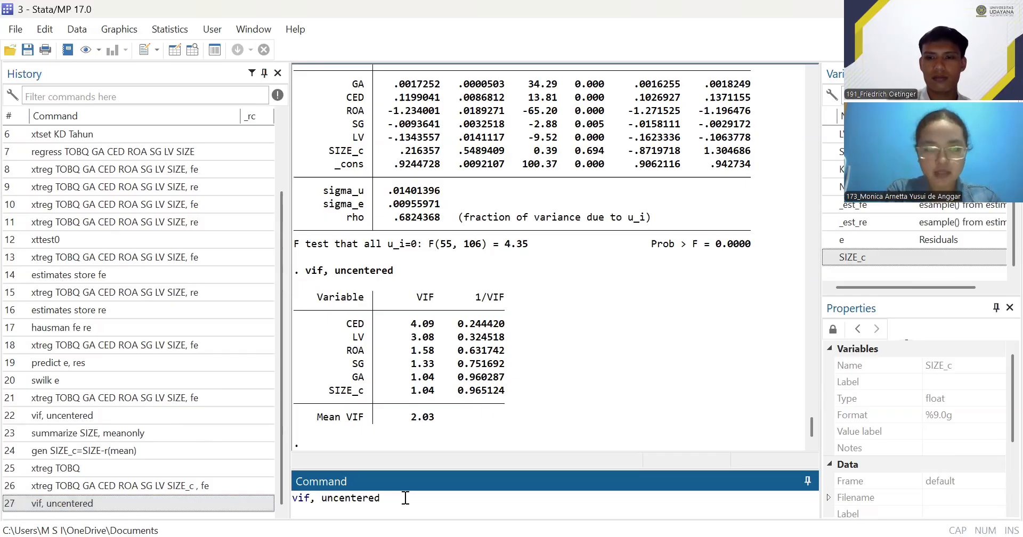
key("BackSpace")
key("BackSpace")
key("BackSpace")
key("BackSpace")
key("BackSpace")
key("BackSpace")
key("BackSpace")
key("BackSpace")
key("BackSpace")
key("BackSpace")
key("BackSpace")
key("BackSpace")
key("BackSpace")
key("BackSpace")
key("BackSpace")
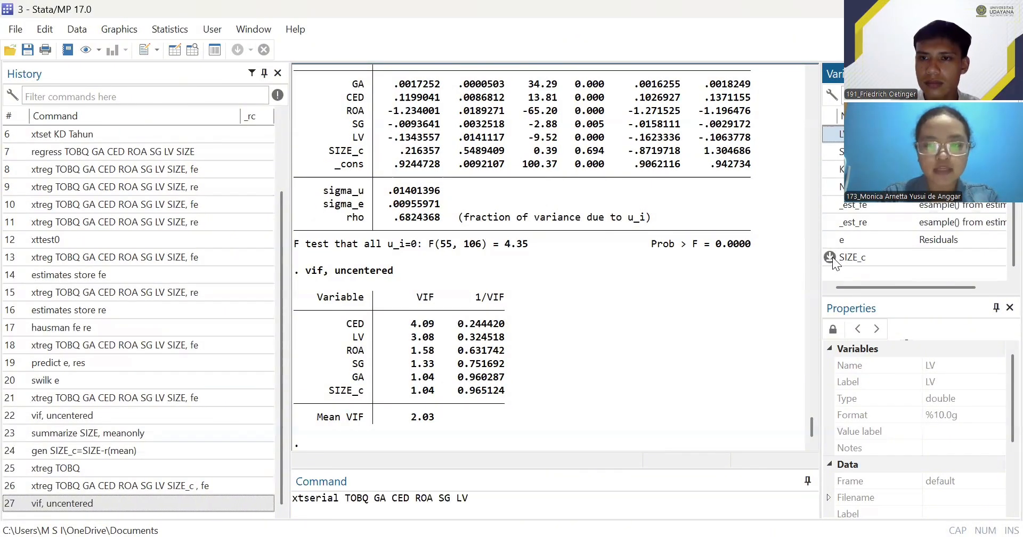
- Run the Wooldridge autocorrelation test with xtserial TOBQ GA CED ROA SG LV SIZE_c
left_click(830, 257)
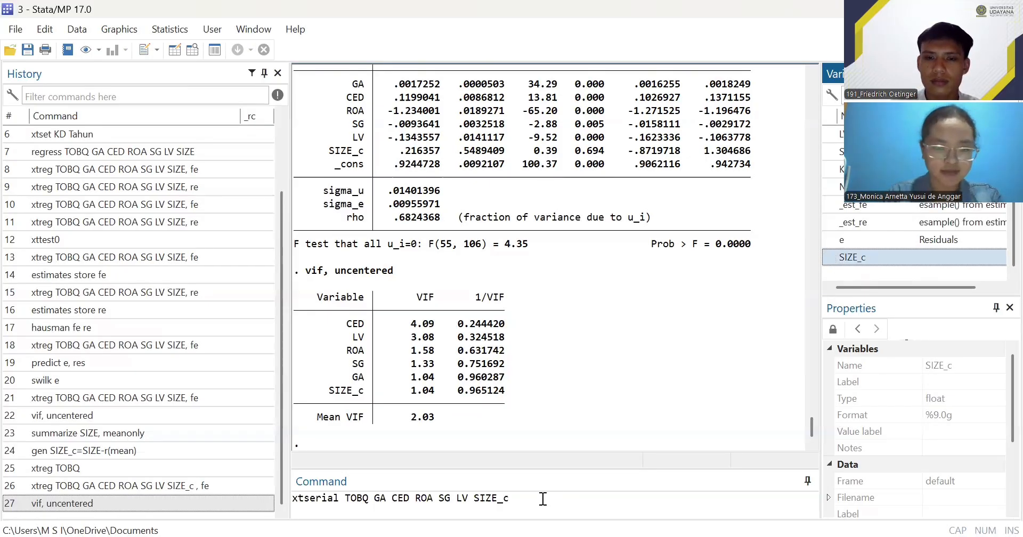
key("Return")
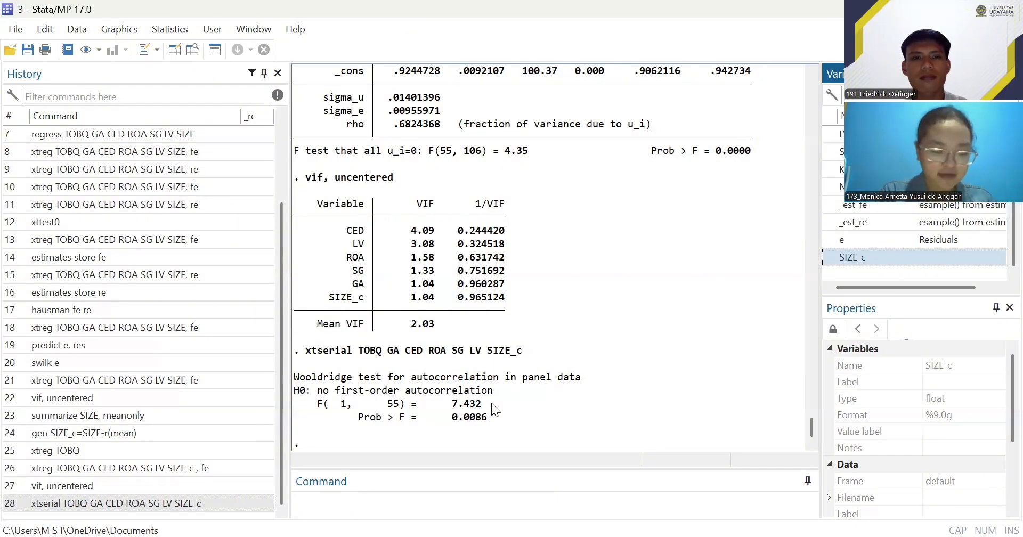
- Rerun the fixed-effects regression with robust standard errors using xtreg TOBQ GA CED ROA SG LV SIZE_c , fe ro
left_click(107, 468)
left_click(536, 500)
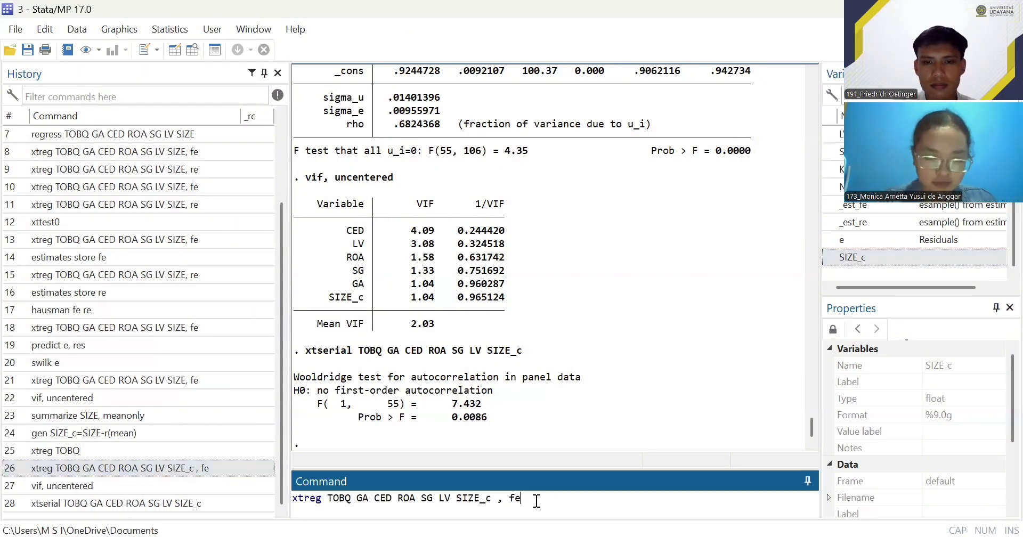
key("BackSpace")
key("BackSpace")
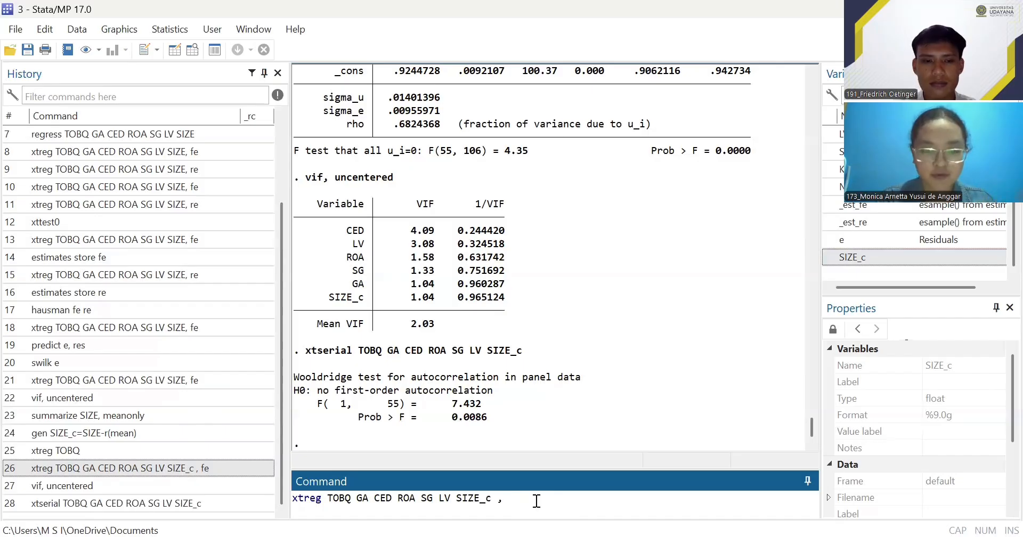
type("fe re")
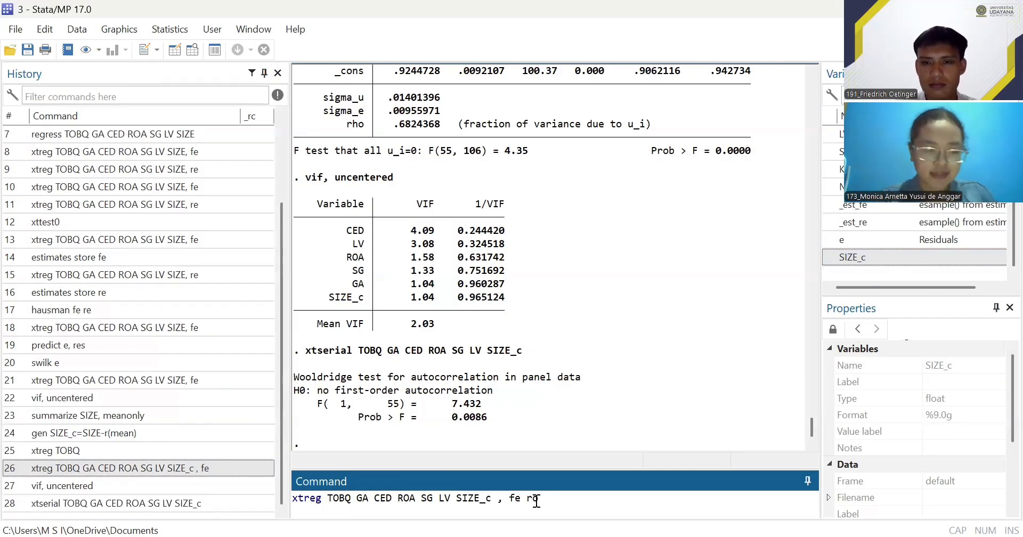
key("Return")
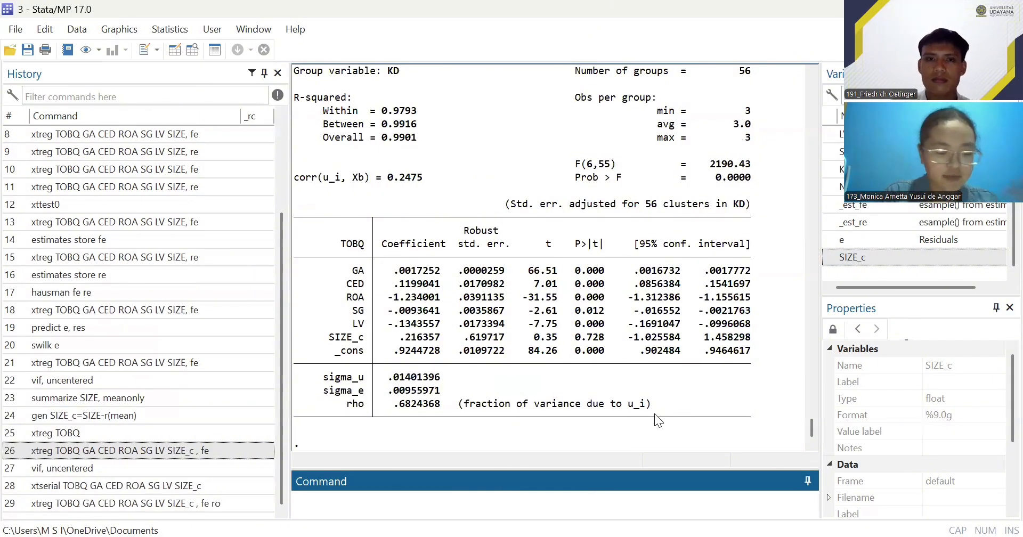
scroll(657, 328, "up", 1)
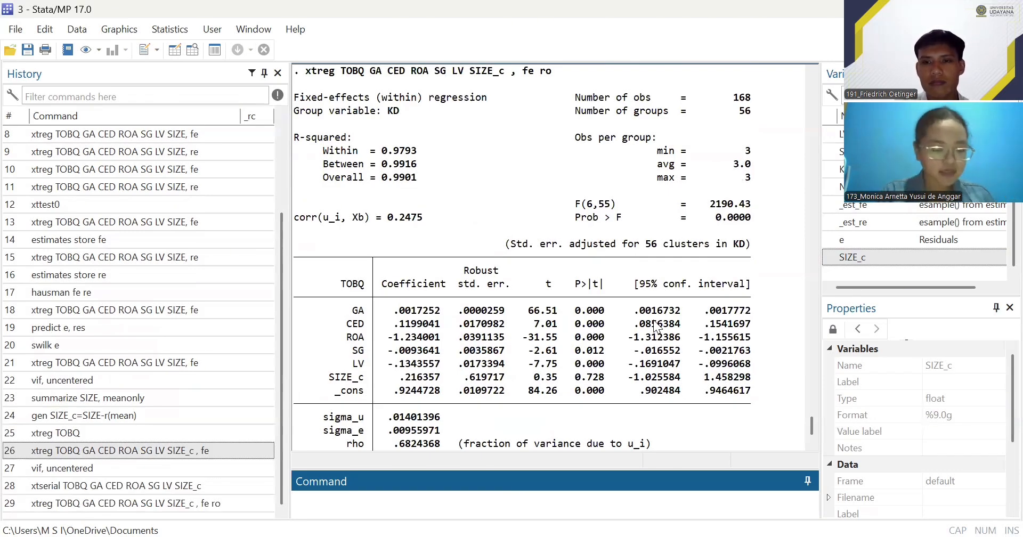
scroll(533, 404, "down", 1)
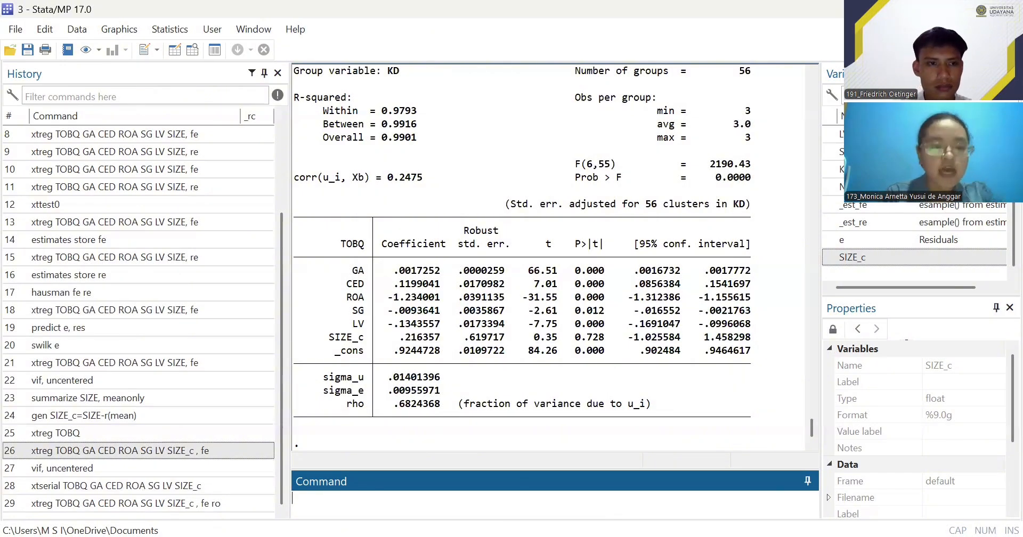
- Install the heteroskedasticity test package with ssc install xttest3
key("alt+Tab")
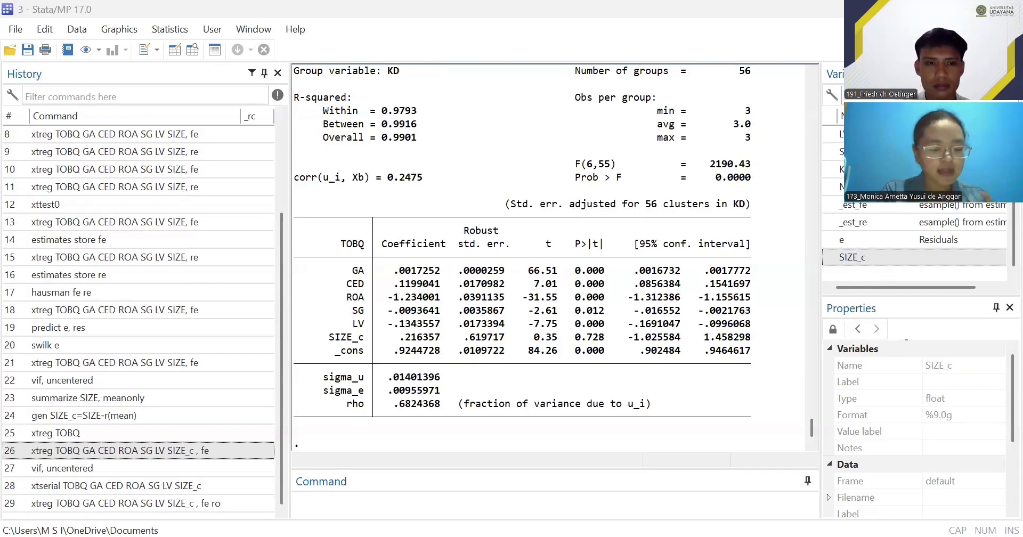
left_click(434, 499)
type("ssc install xttest3")
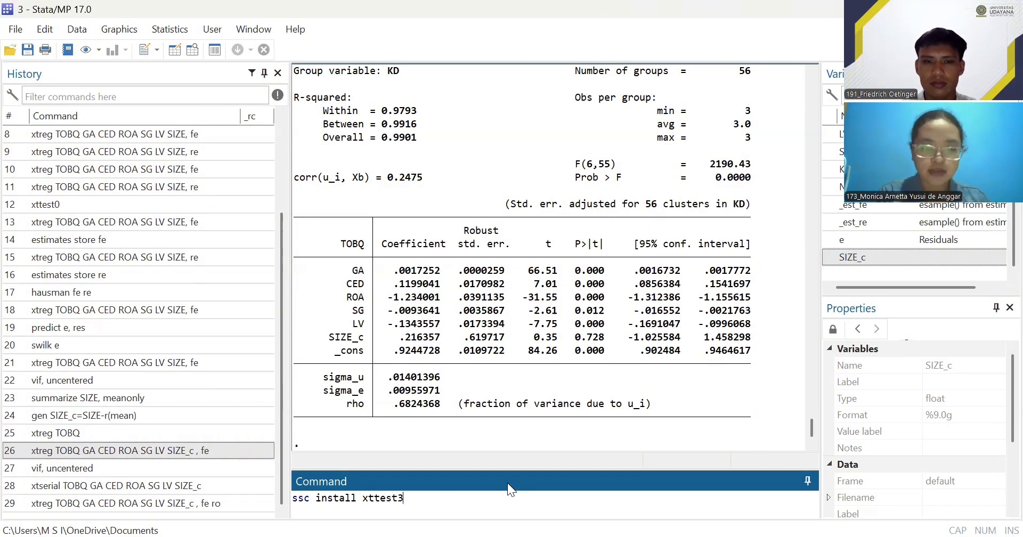
key("Return")
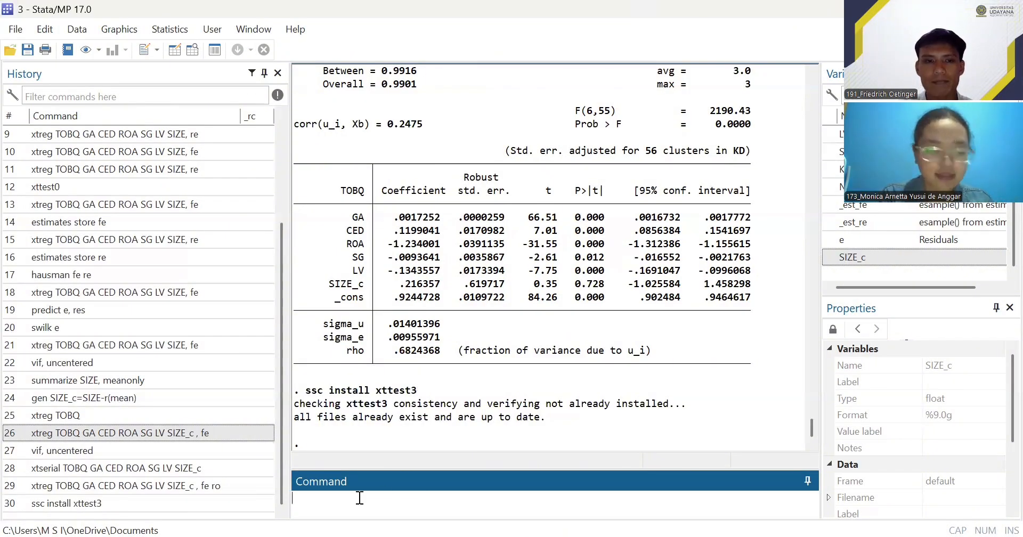
- Run the modified Wald test for groupwise heteroskedasticity on the fixed-effects model with xttest3
type("xtt")
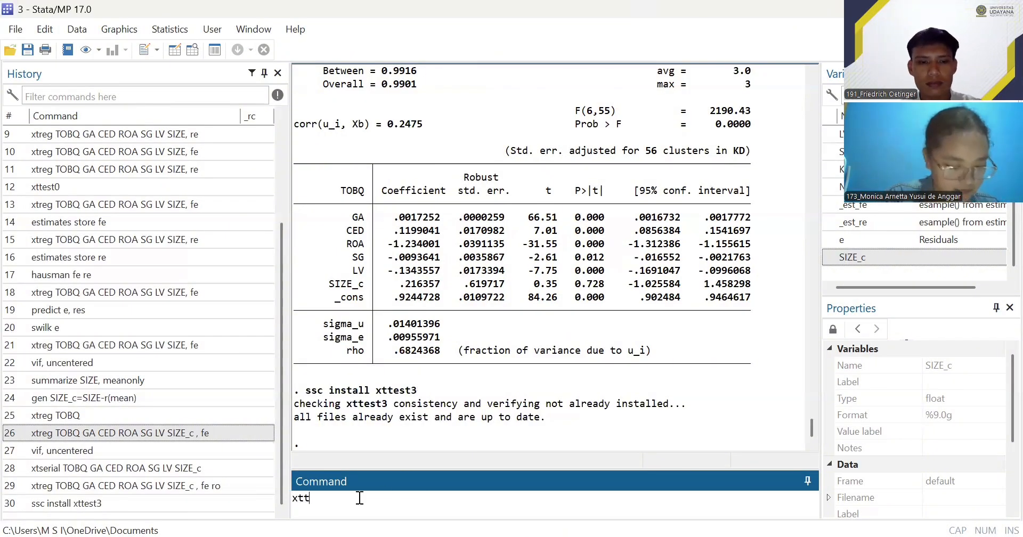
type("est3")
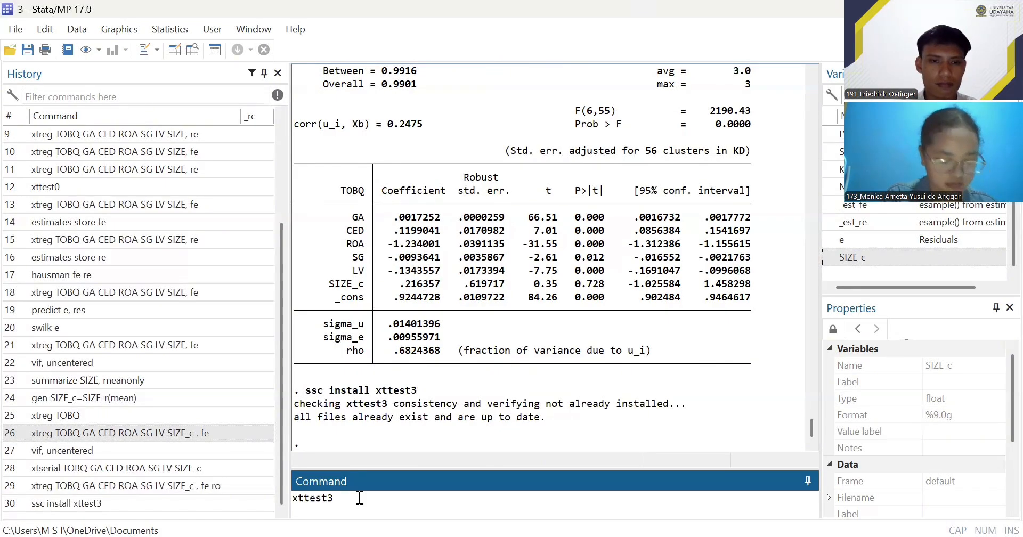
key("Return")
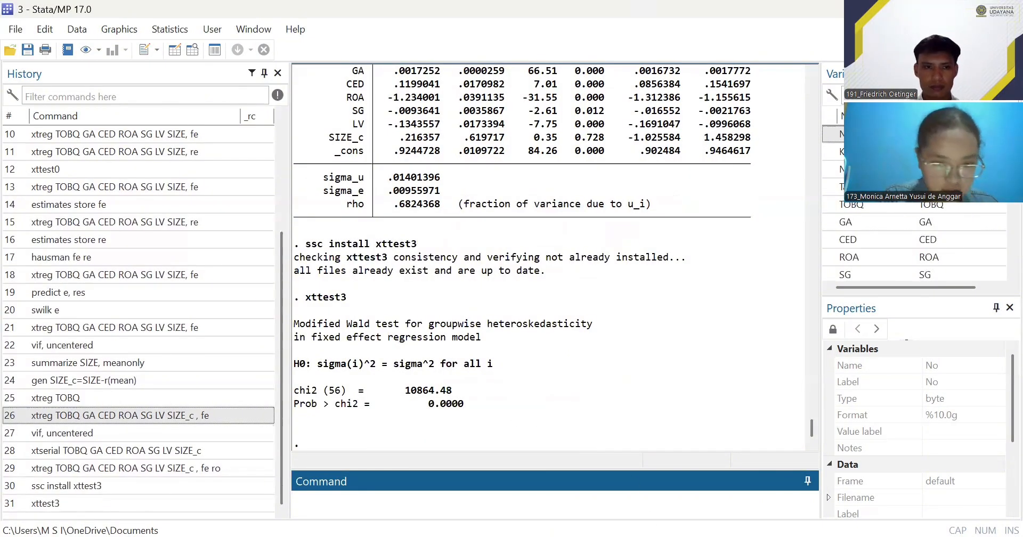
key("alt+Tab")
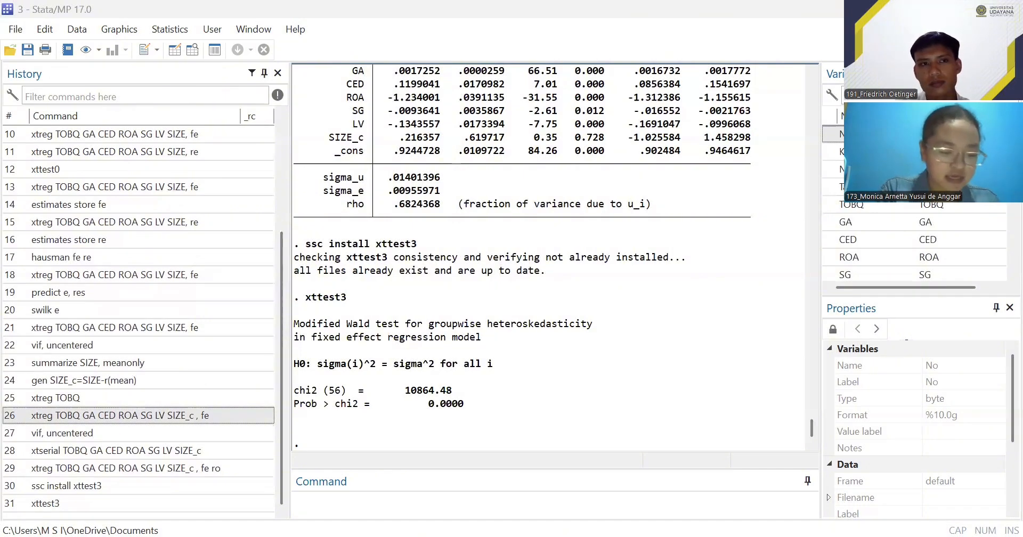
- Rerun the robust fixed-effects regression using xtreg TOBQ GA CED ROA SG LV SIZE_c , fe ro and review its output
left_click(431, 495)
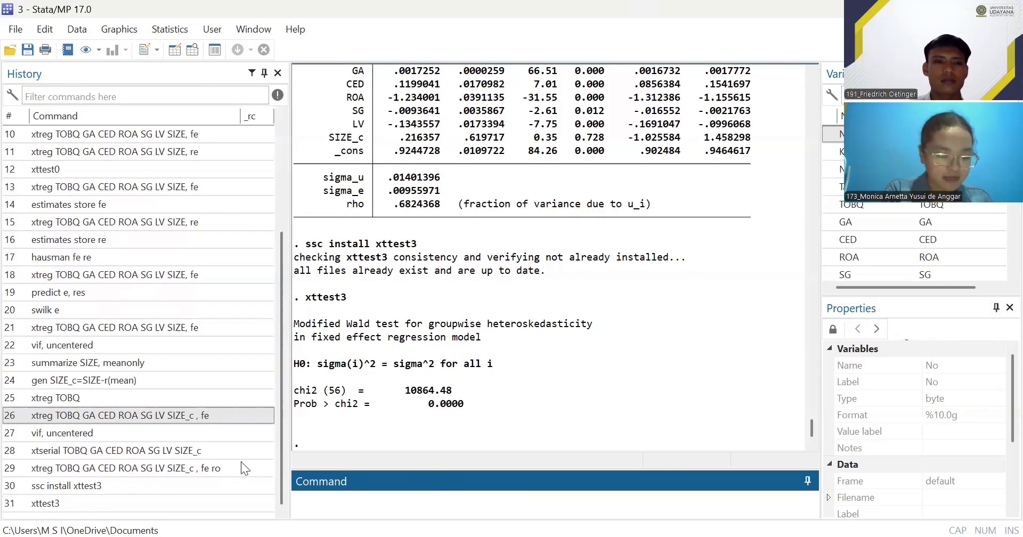
left_click(163, 465)
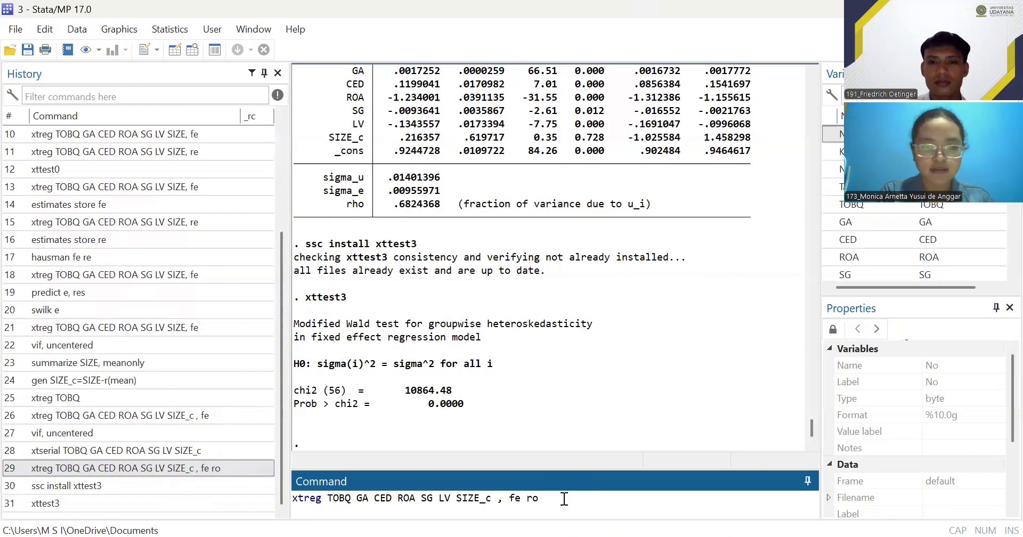
key("Return")
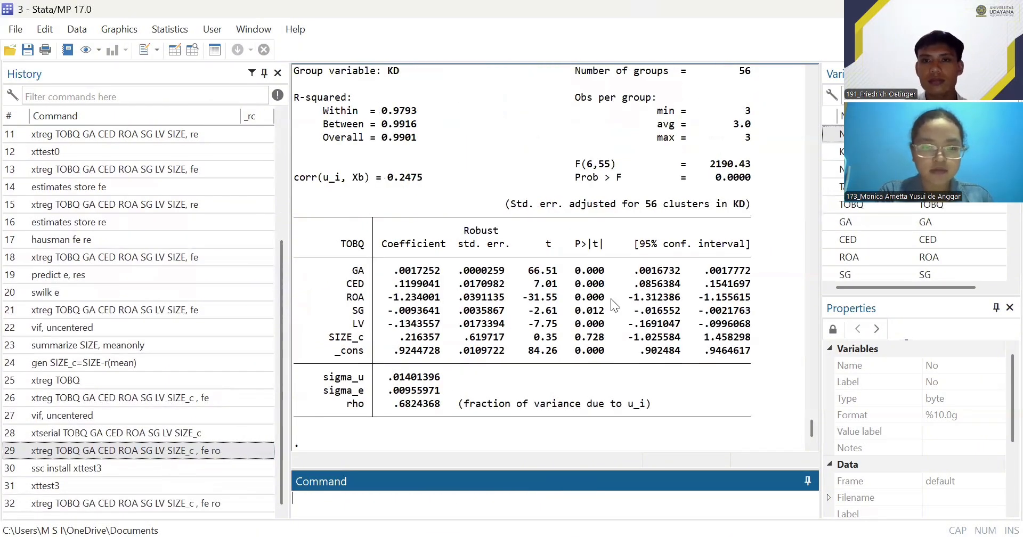
scroll(611, 298, "up", 5)
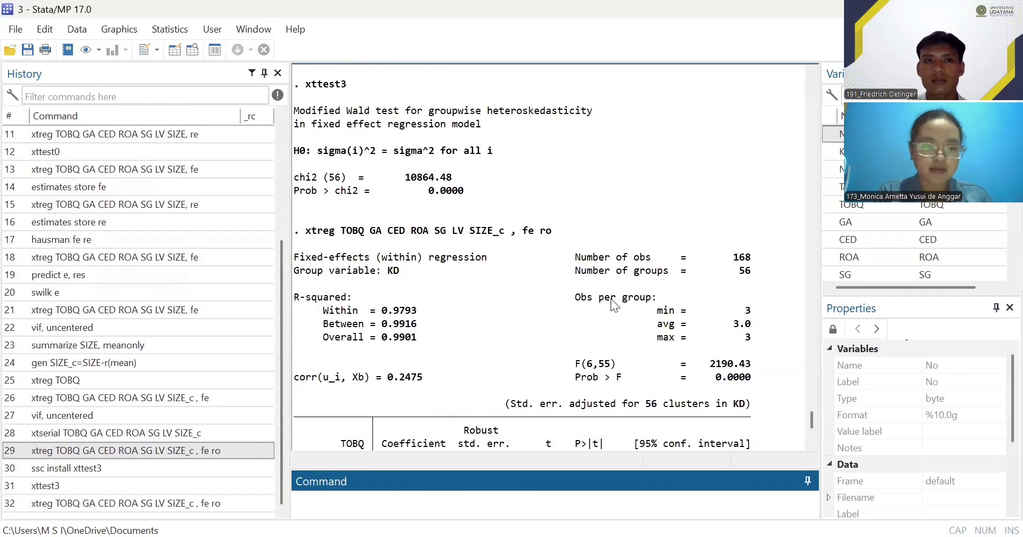
scroll(610, 299, "down", 5)
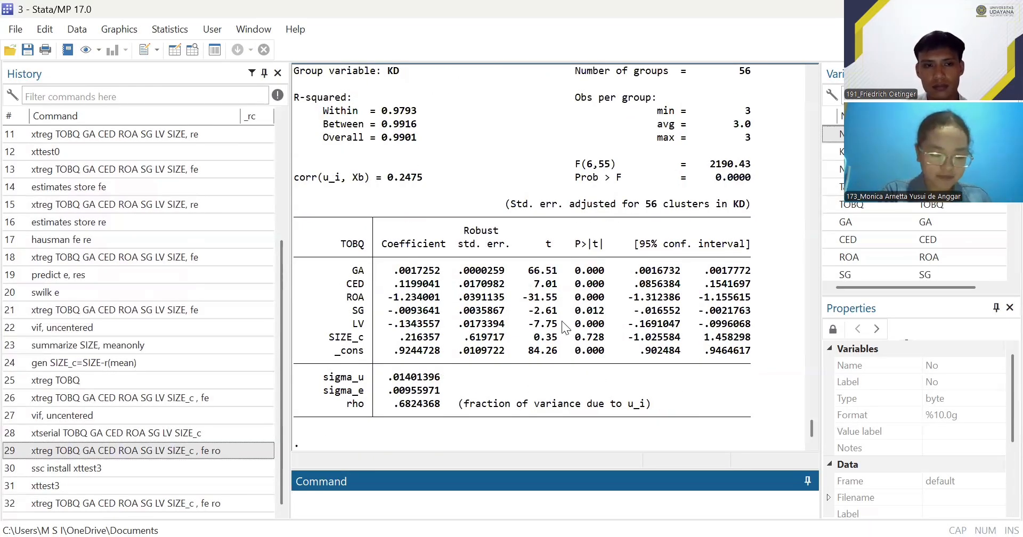
left_click(816, 118)
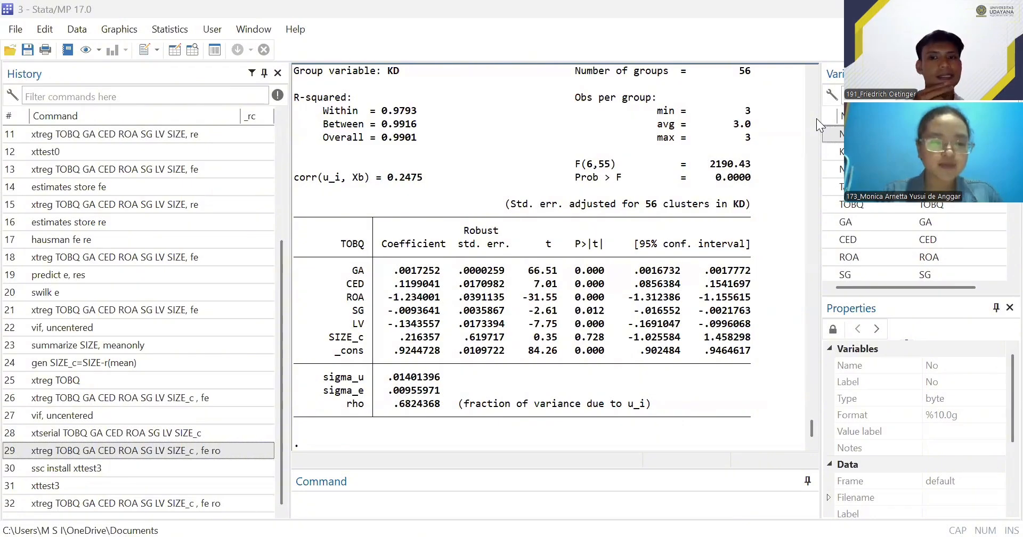